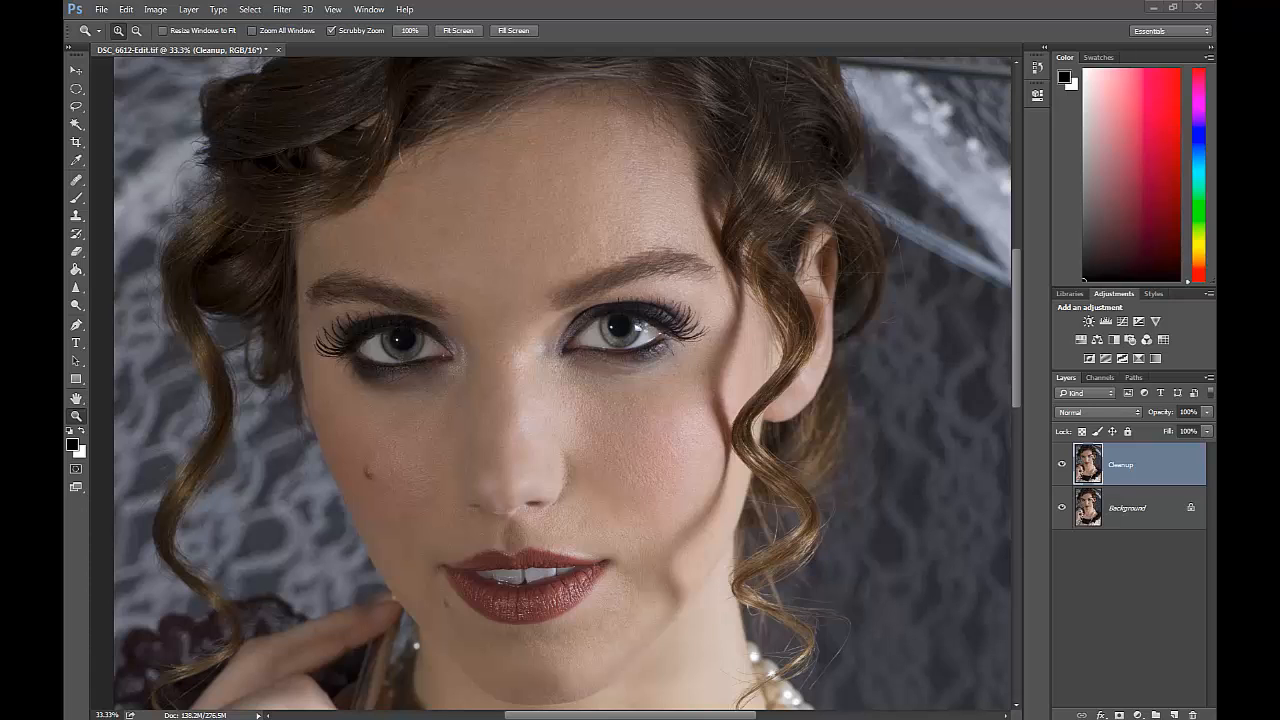
# Duplicate the Cleanup layer twice and rename the topmost copy "high pass".
pyautogui.hotkey('ctrl', 'j')
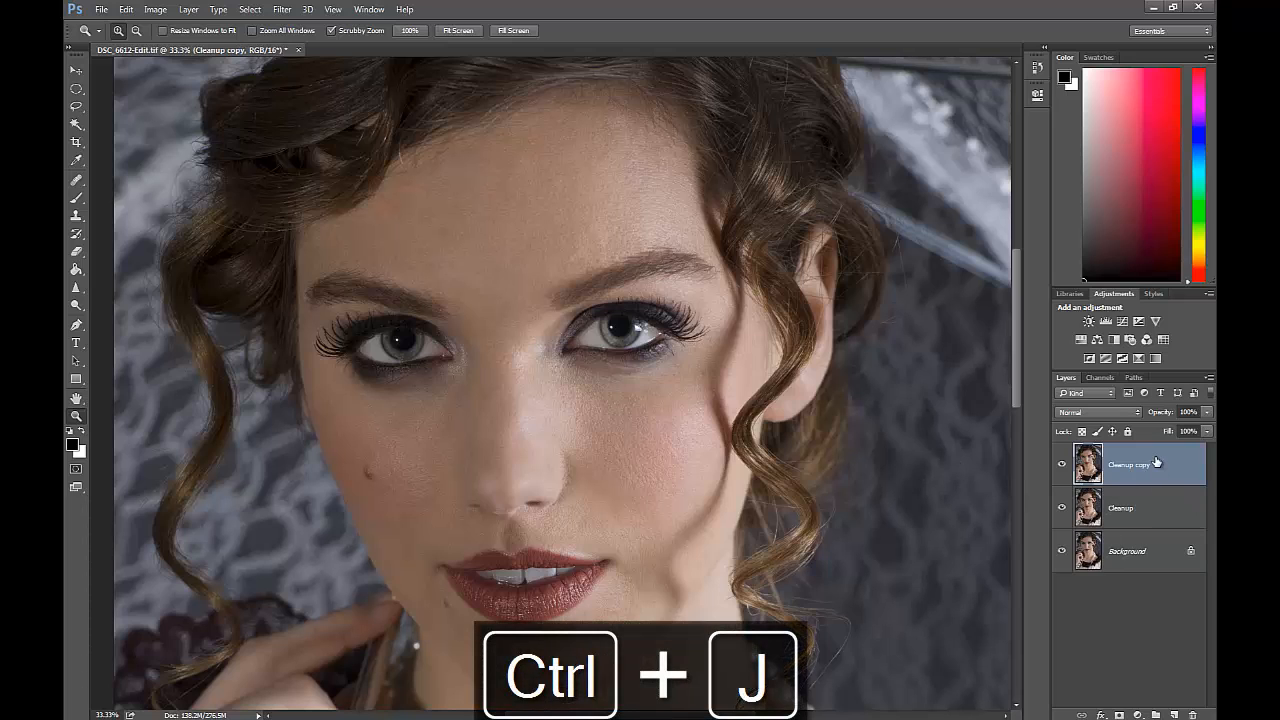
pyautogui.hotkey('ctrl', 'j')
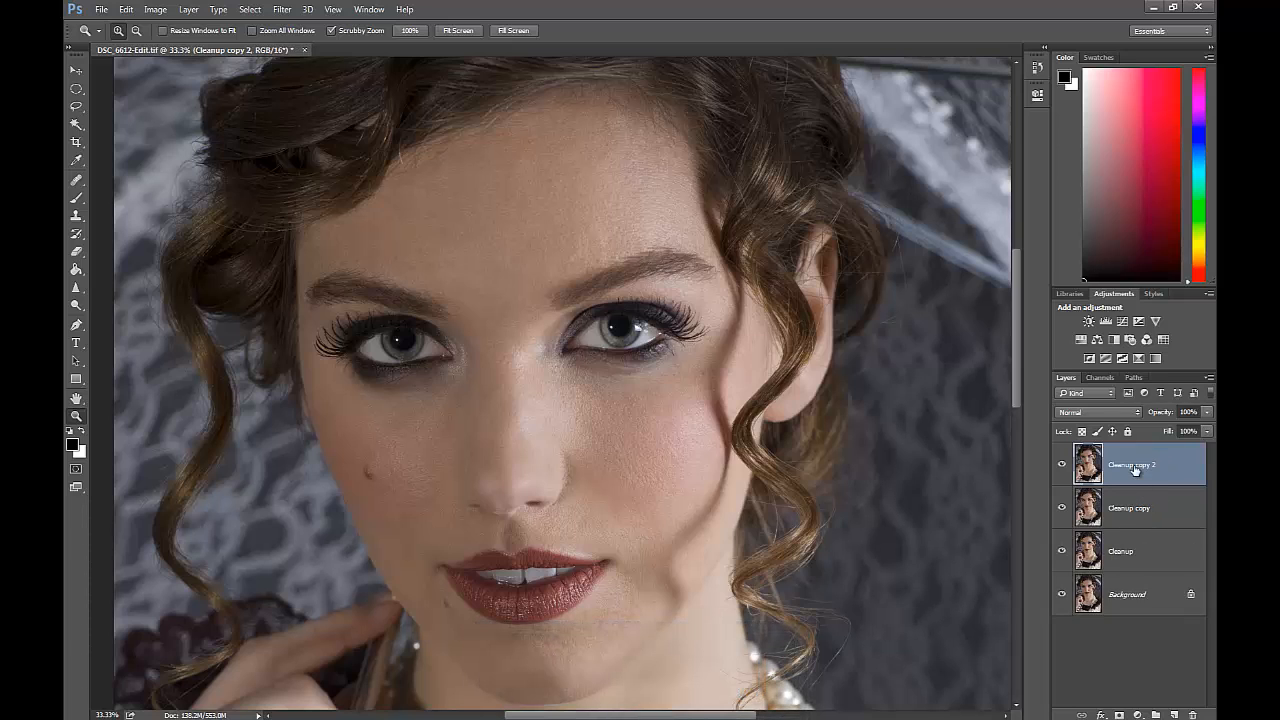
pyautogui.doubleClick(1136, 465)
pyautogui.write('high pass')
# Rename the remaining Cleanup copy below the high pass layer as "soft skin".
pyautogui.click(1130, 508)
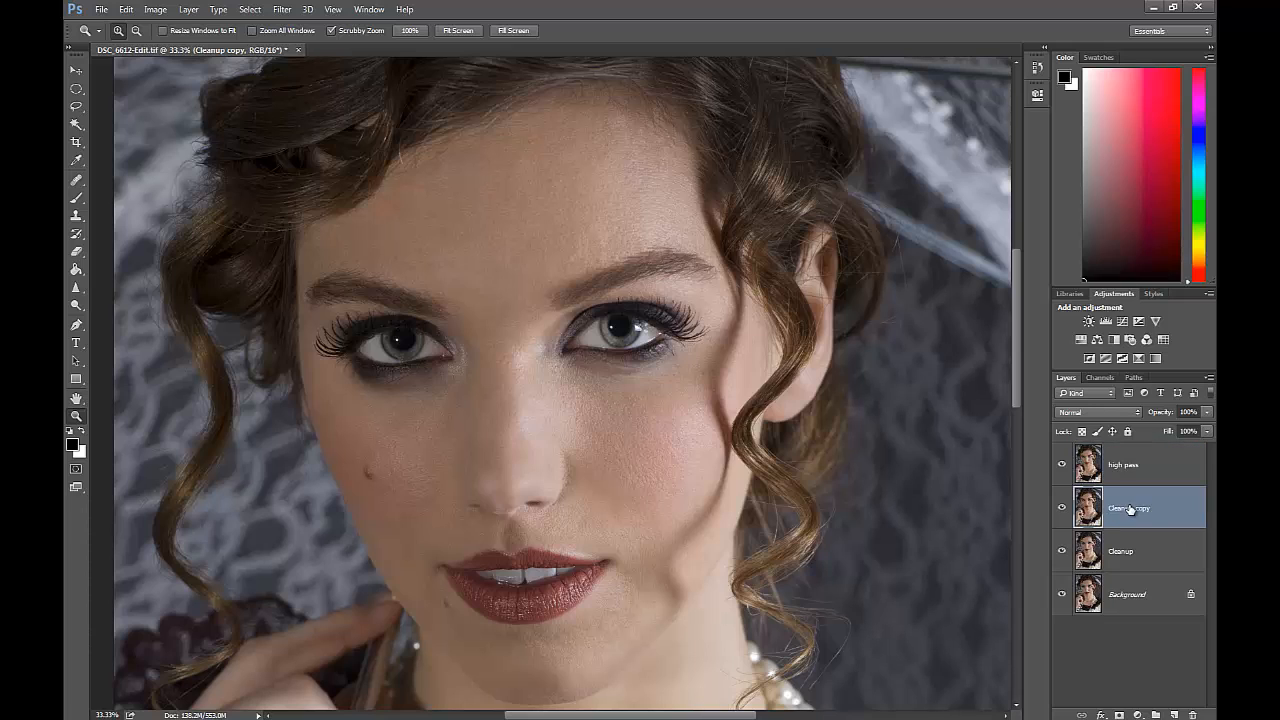
pyautogui.doubleClick(1150, 511)
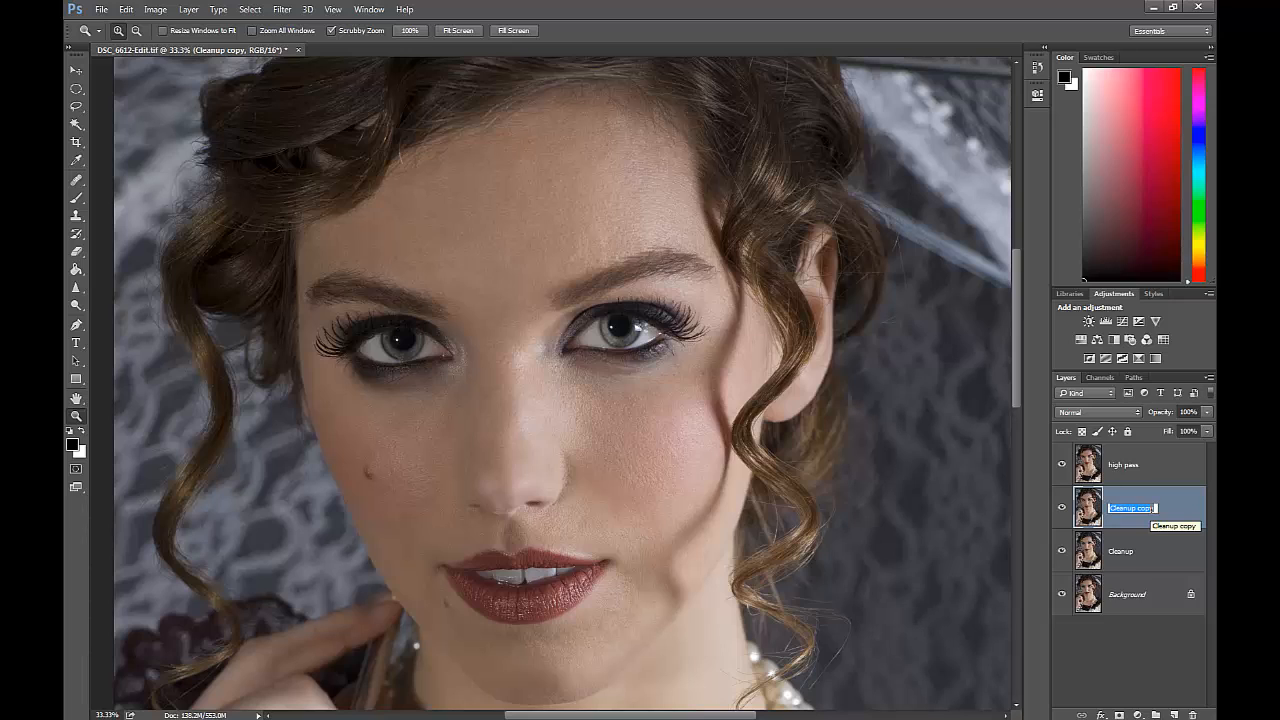
pyautogui.write('soft')
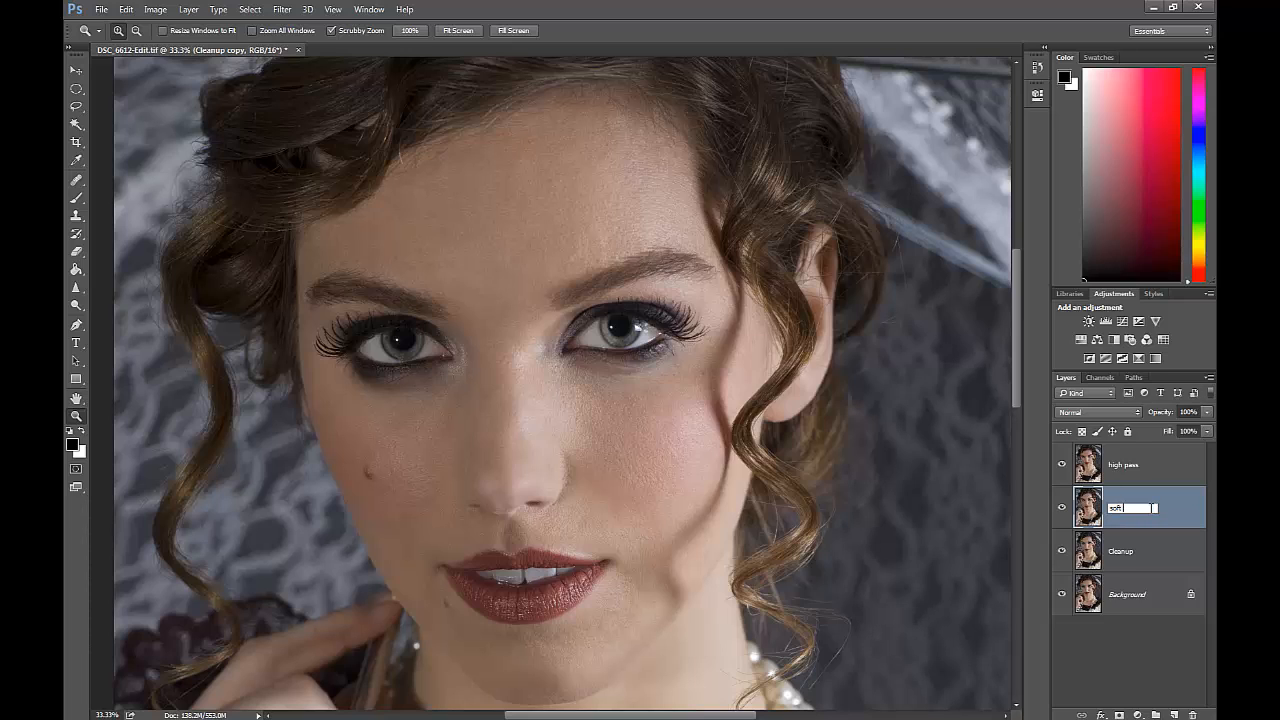
pyautogui.write(' skin')
# Hide the high pass layer and apply a Surface Blur to the soft skin layer with radius 35 pixels and threshold 15 levels.
pyautogui.click(1061, 464)
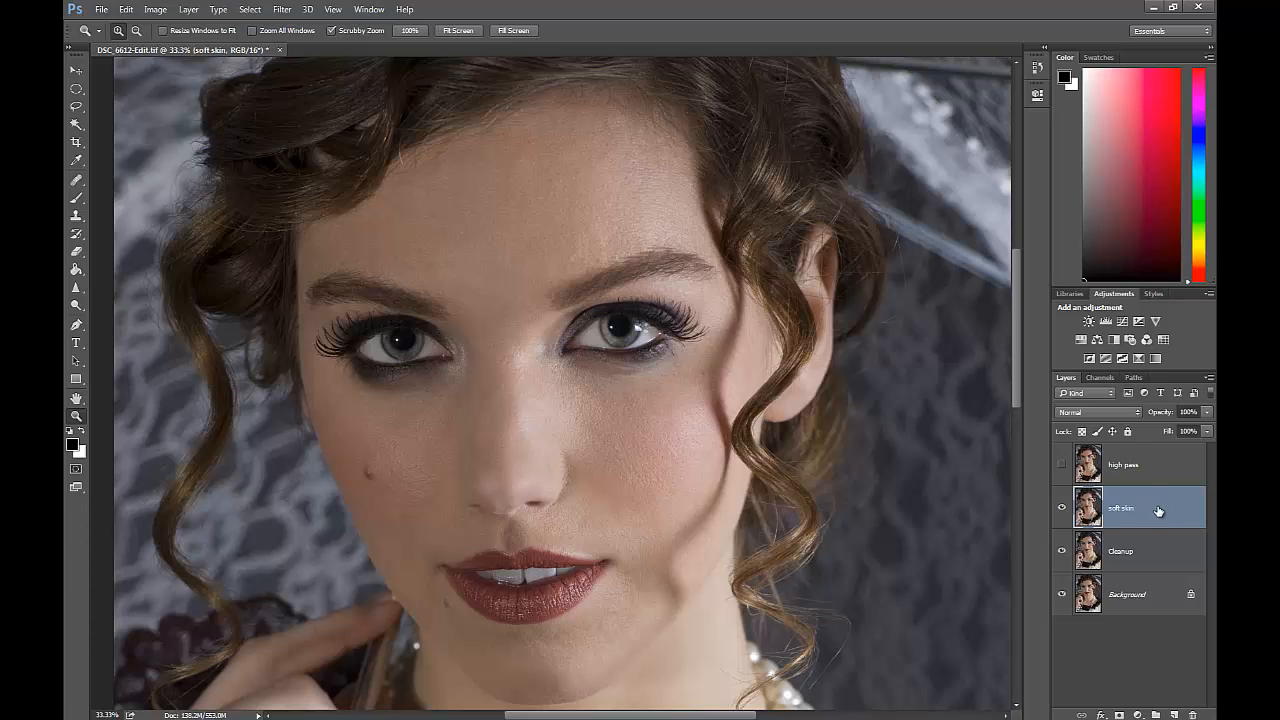
pyautogui.click(283, 10)
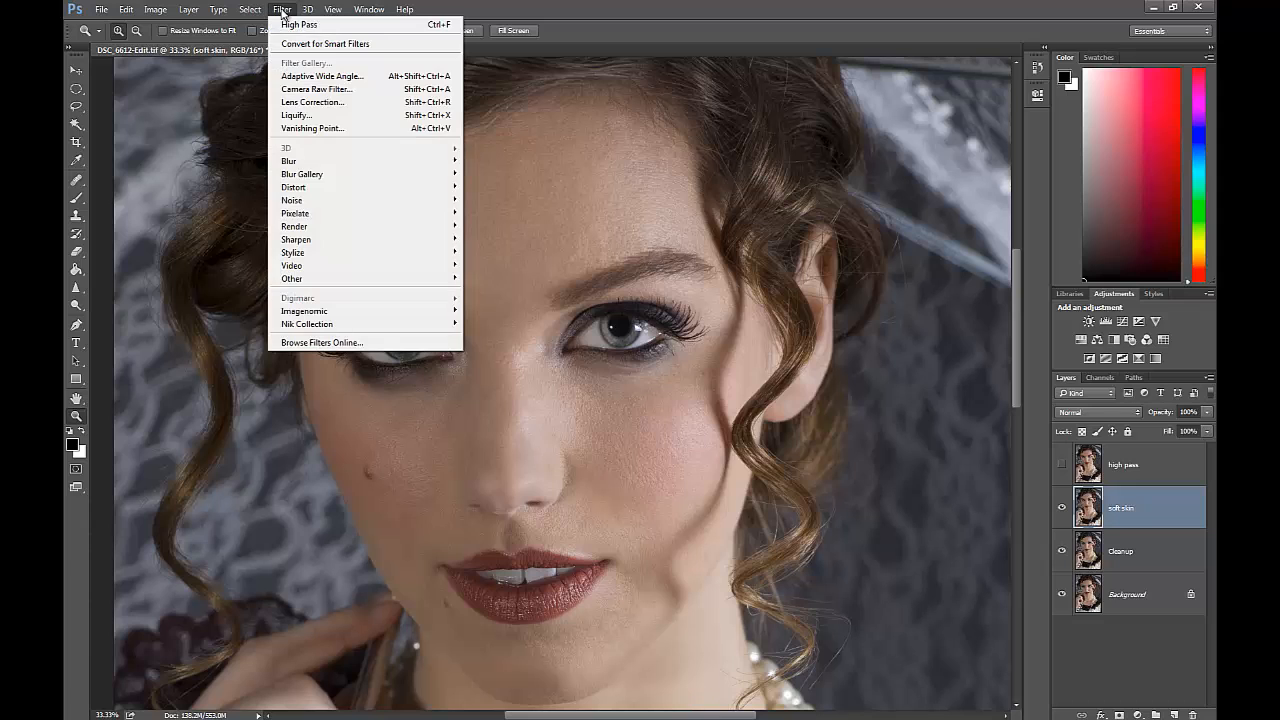
pyautogui.moveTo(330, 163)
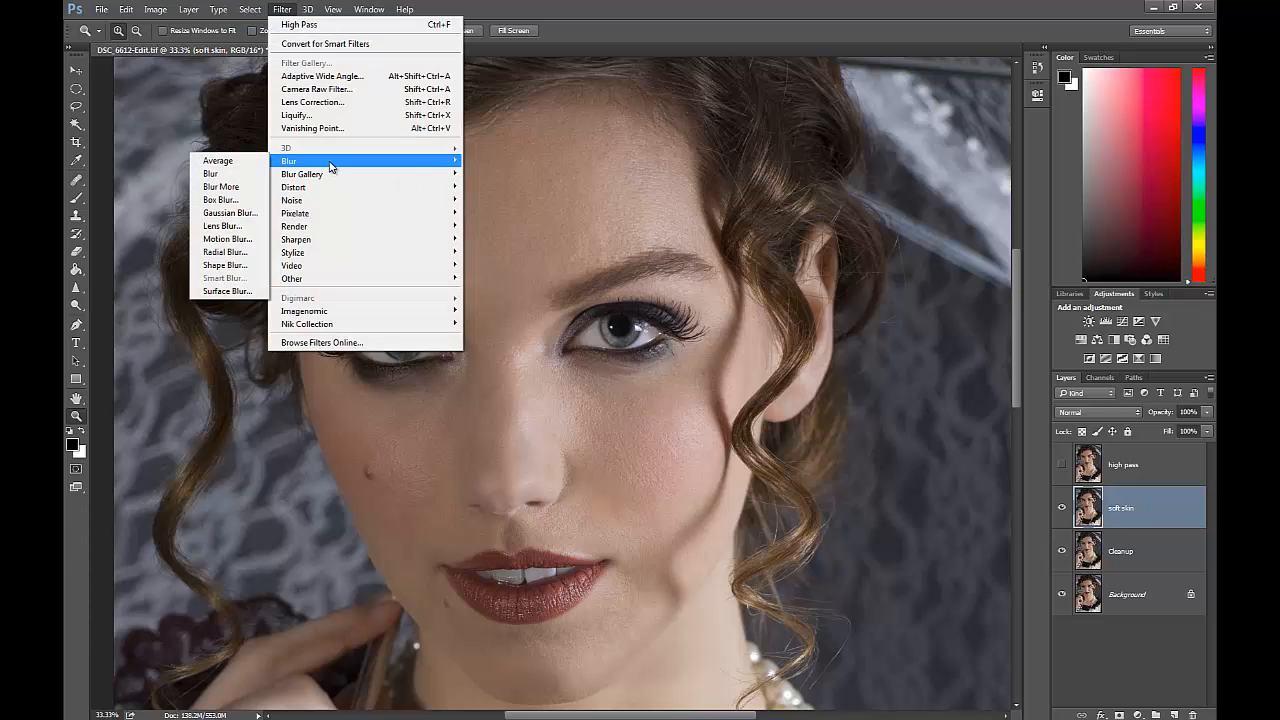
pyautogui.click(240, 290)
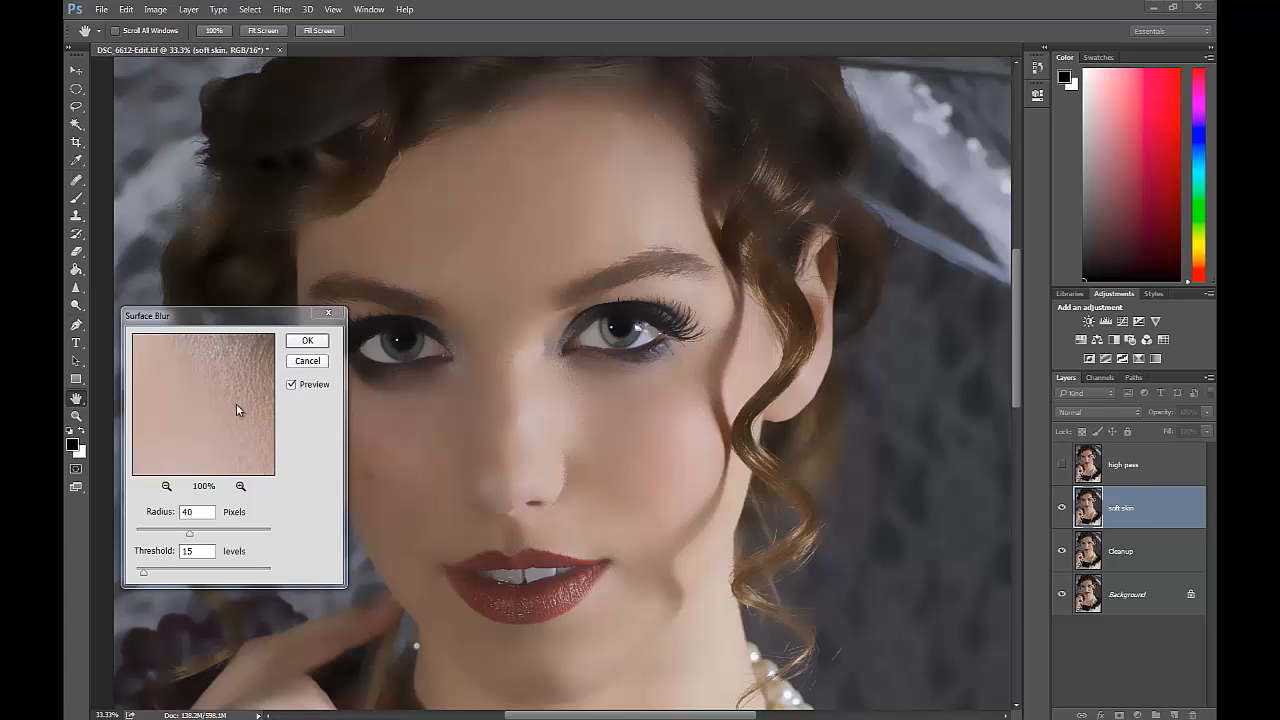
pyautogui.moveTo(190, 533); pyautogui.dragTo(190, 538)
pyautogui.click(318, 348)
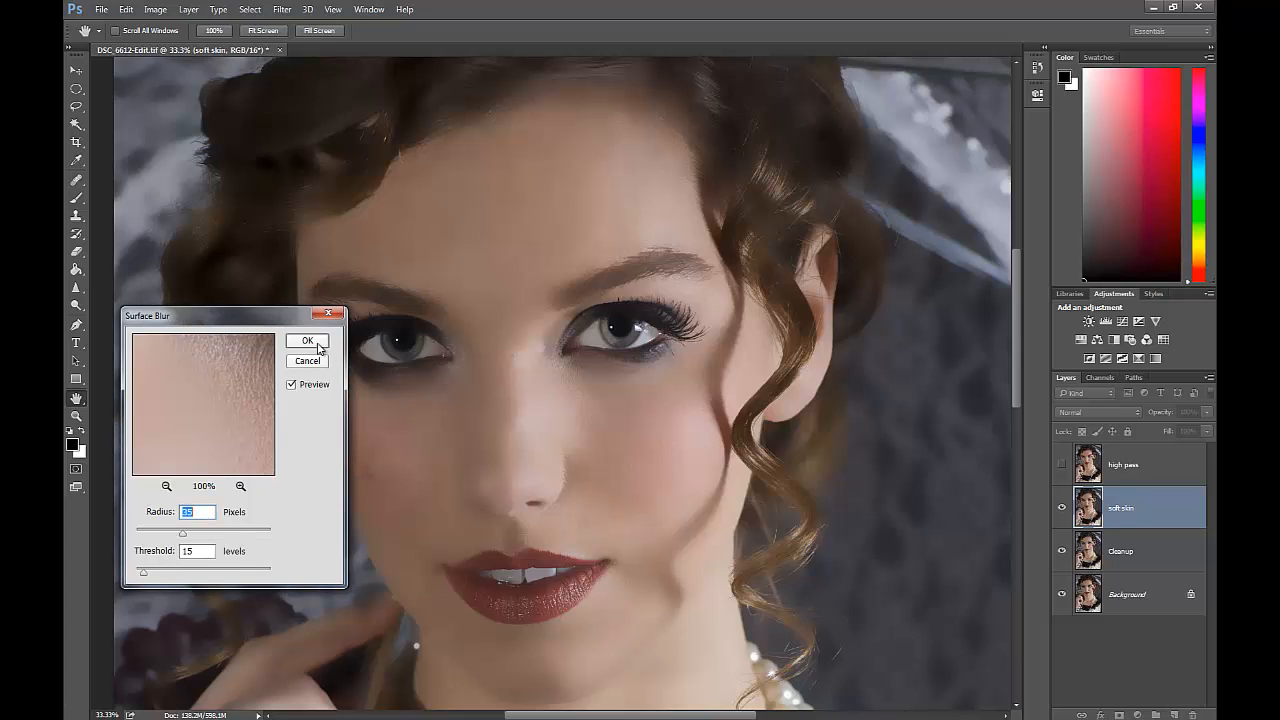
pyautogui.click(308, 342)
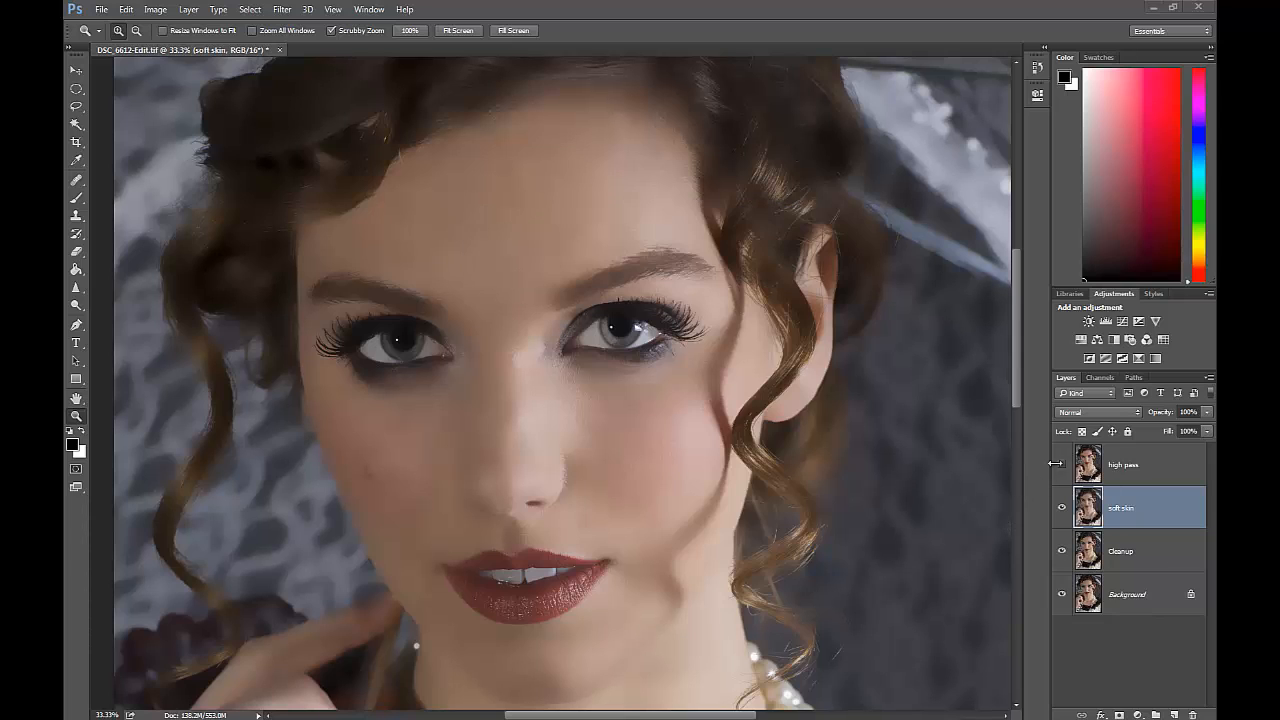
# Show the high pass layer again and apply the High Pass filter to it with a radius of 1.5 pixels.
pyautogui.click(1063, 465)
pyautogui.click(1124, 470)
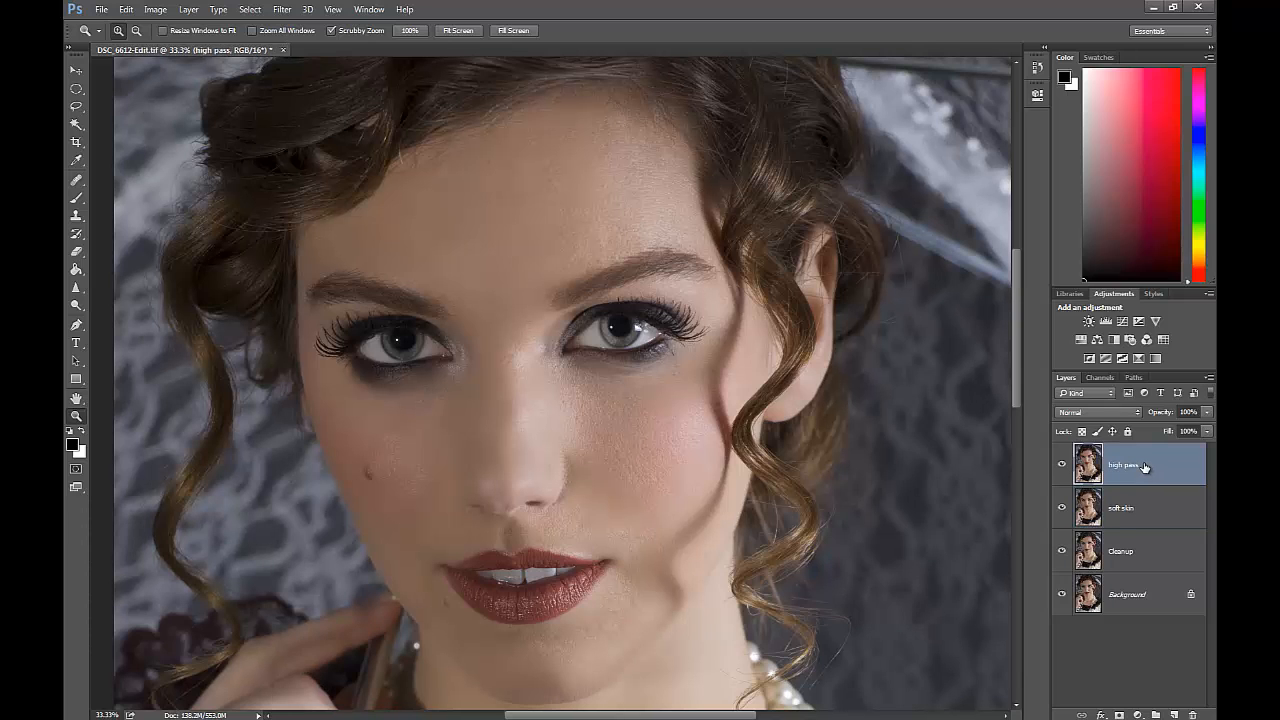
pyautogui.click(284, 10)
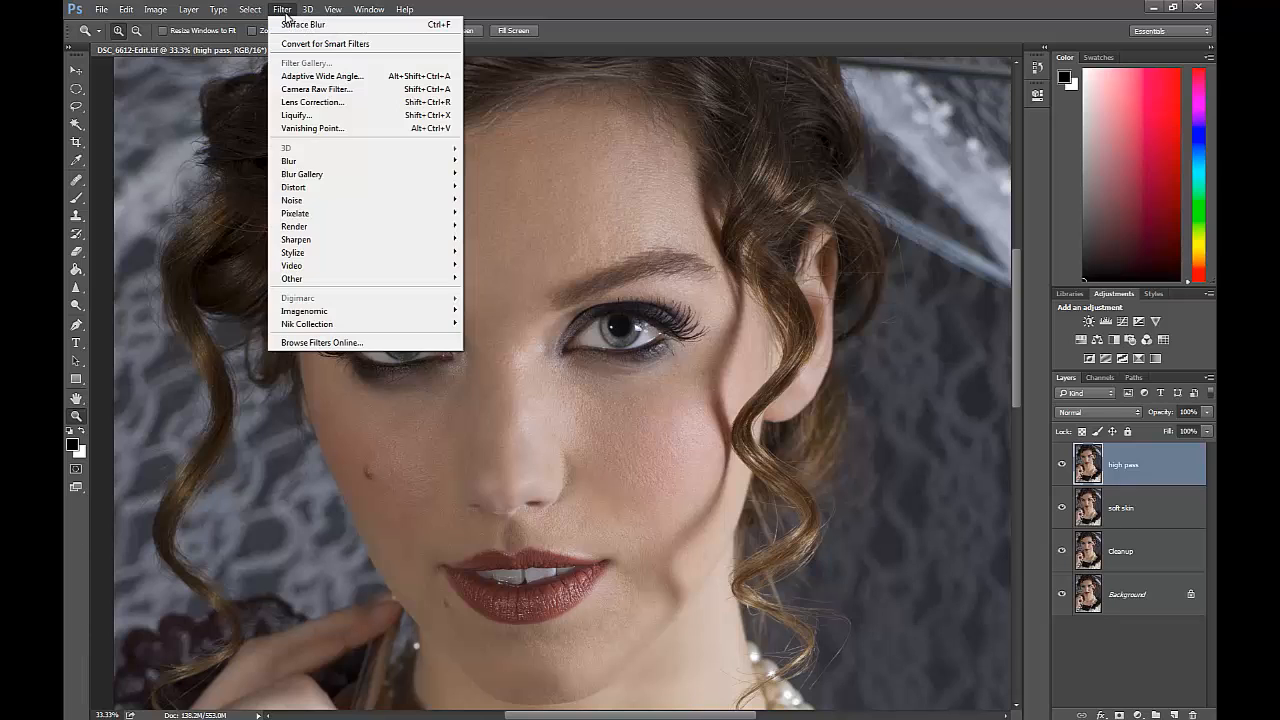
pyautogui.moveTo(318, 280)
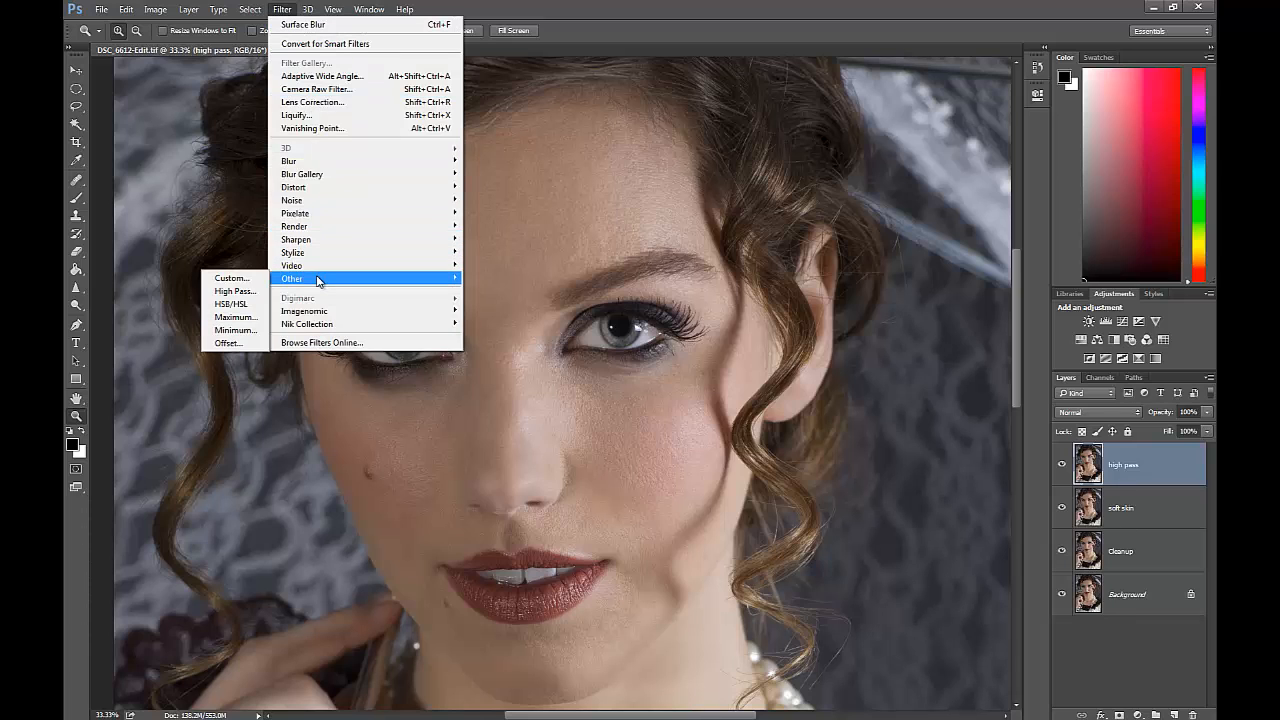
pyautogui.click(236, 291)
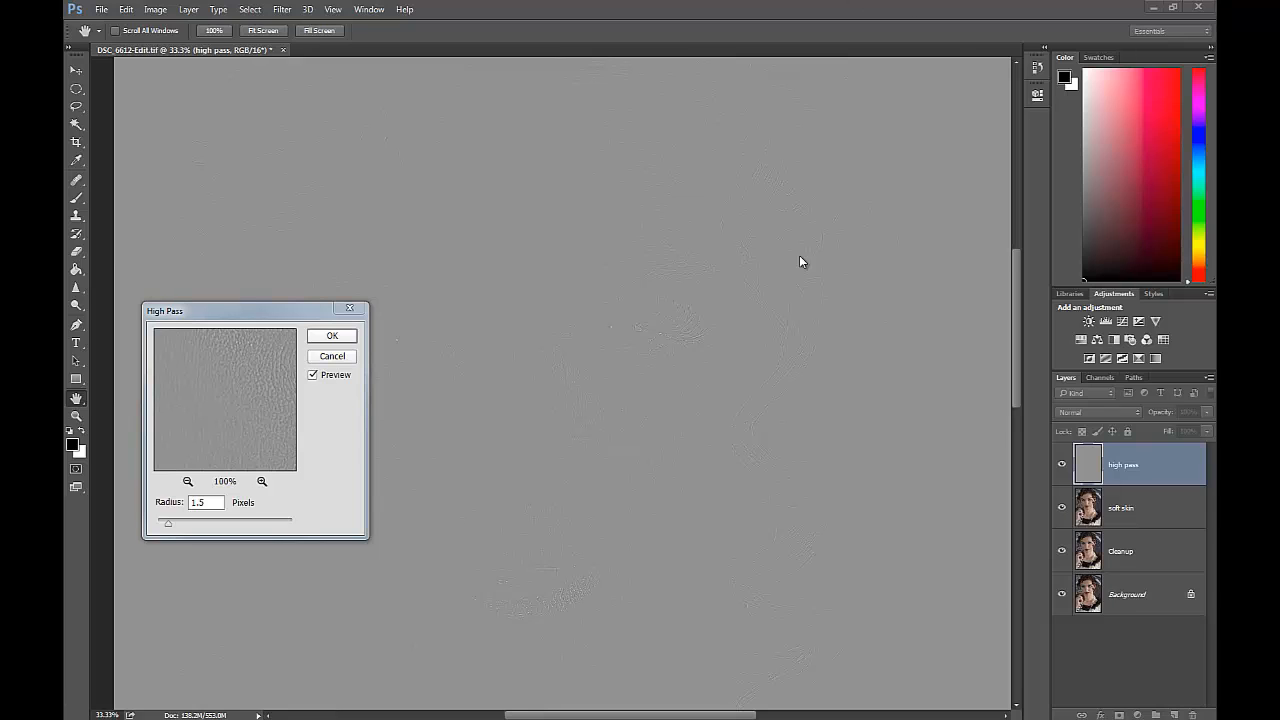
pyautogui.click(638, 334)
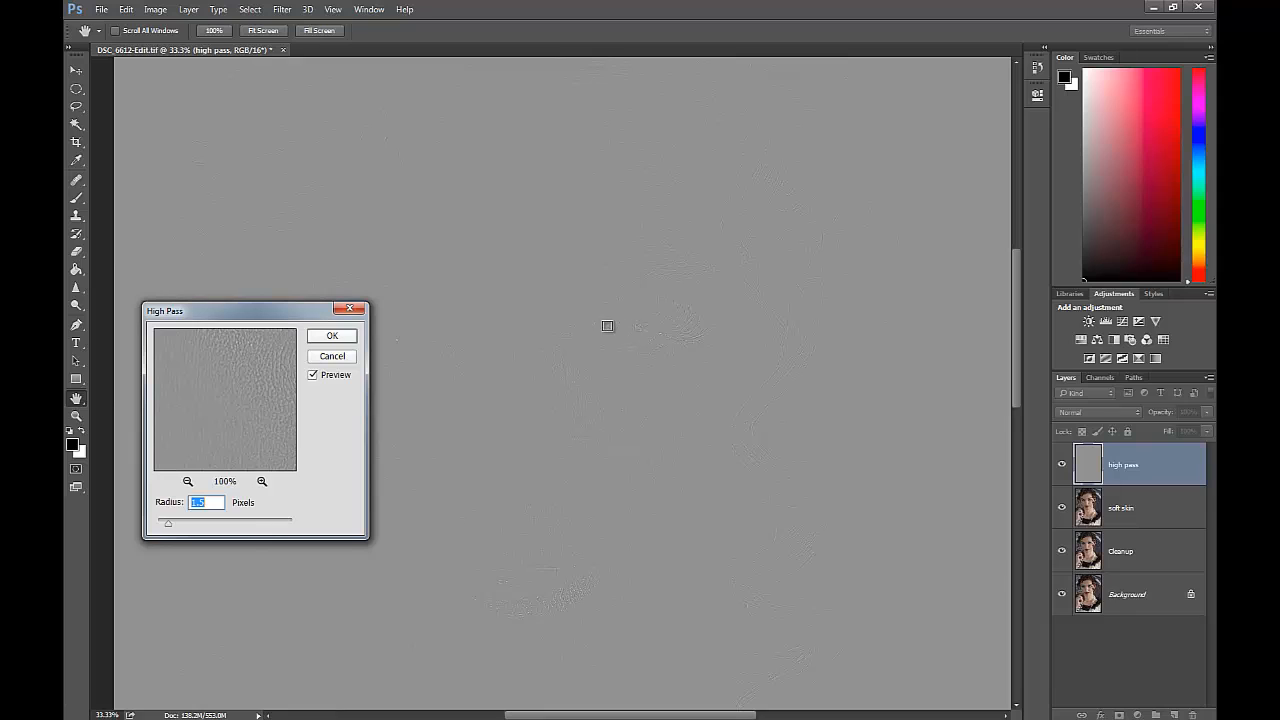
pyautogui.click(607, 326)
pyautogui.click(594, 325)
pyautogui.press('Return')
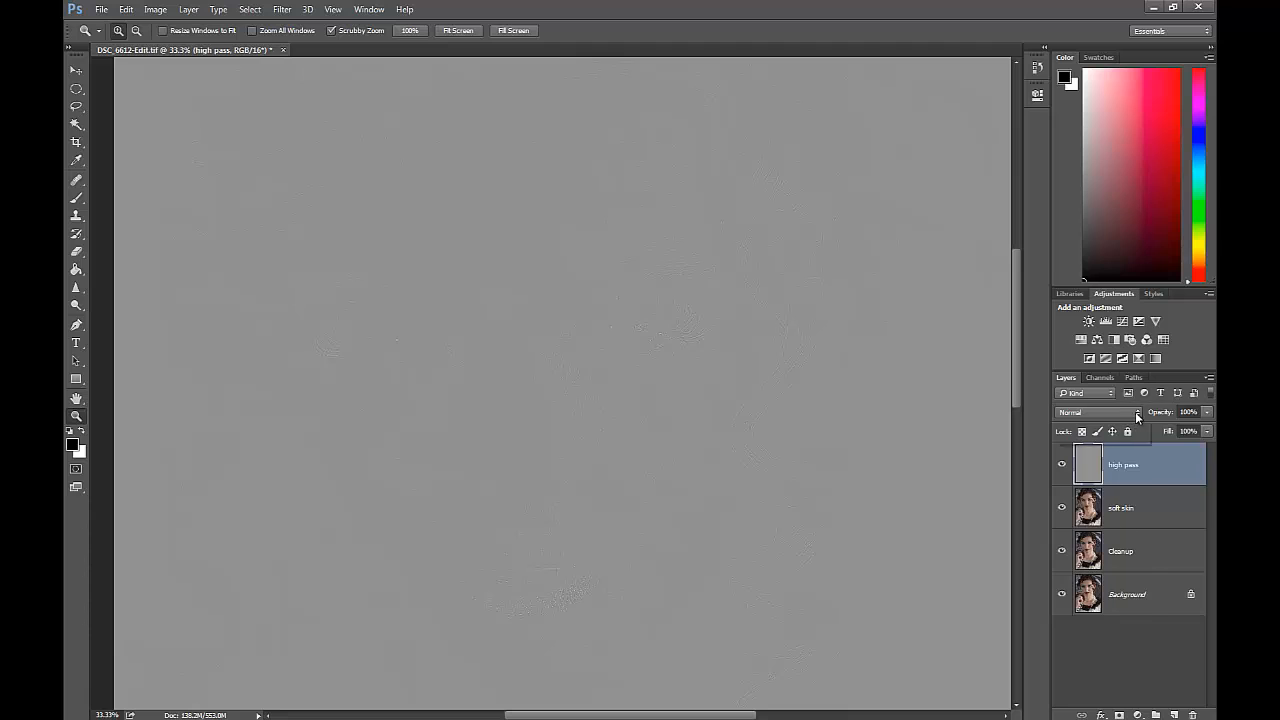
# Set the high pass layer's blend mode to Linear Light and clip it to the soft skin layer.
pyautogui.click(1136, 412)
pyautogui.click(1110, 581)
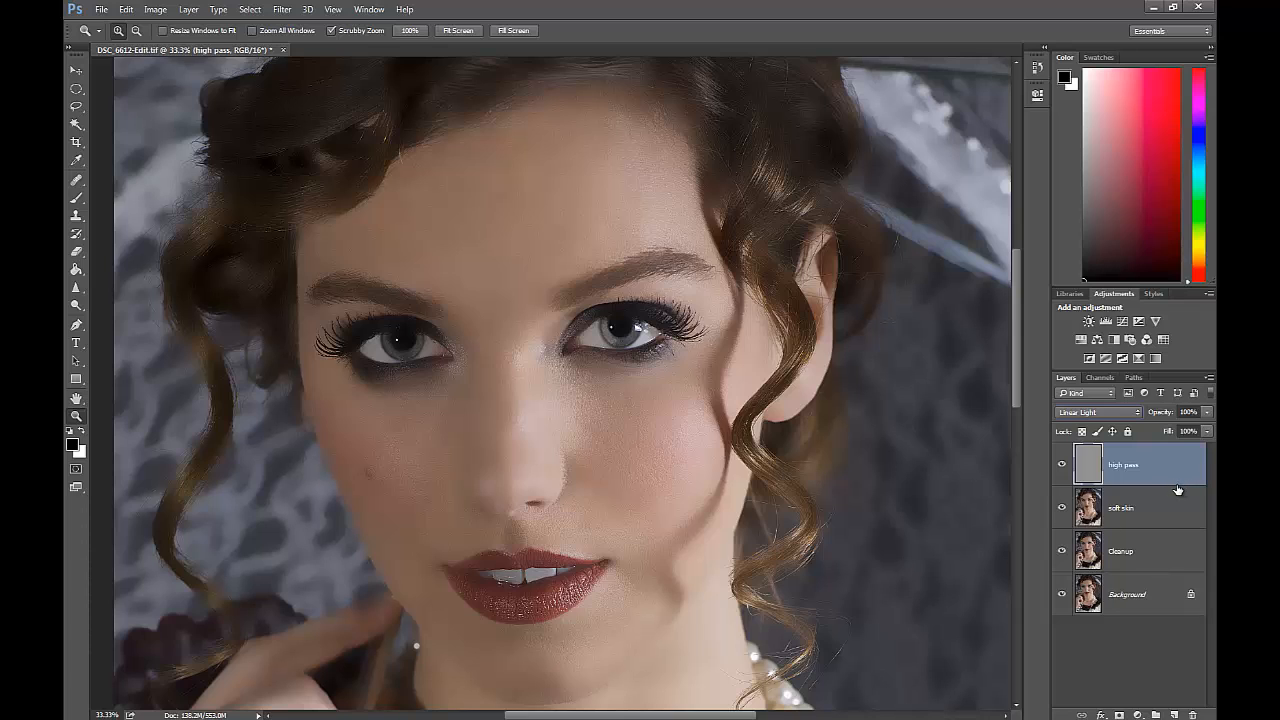
pyautogui.press('alt')
pyautogui.click(1174, 494)
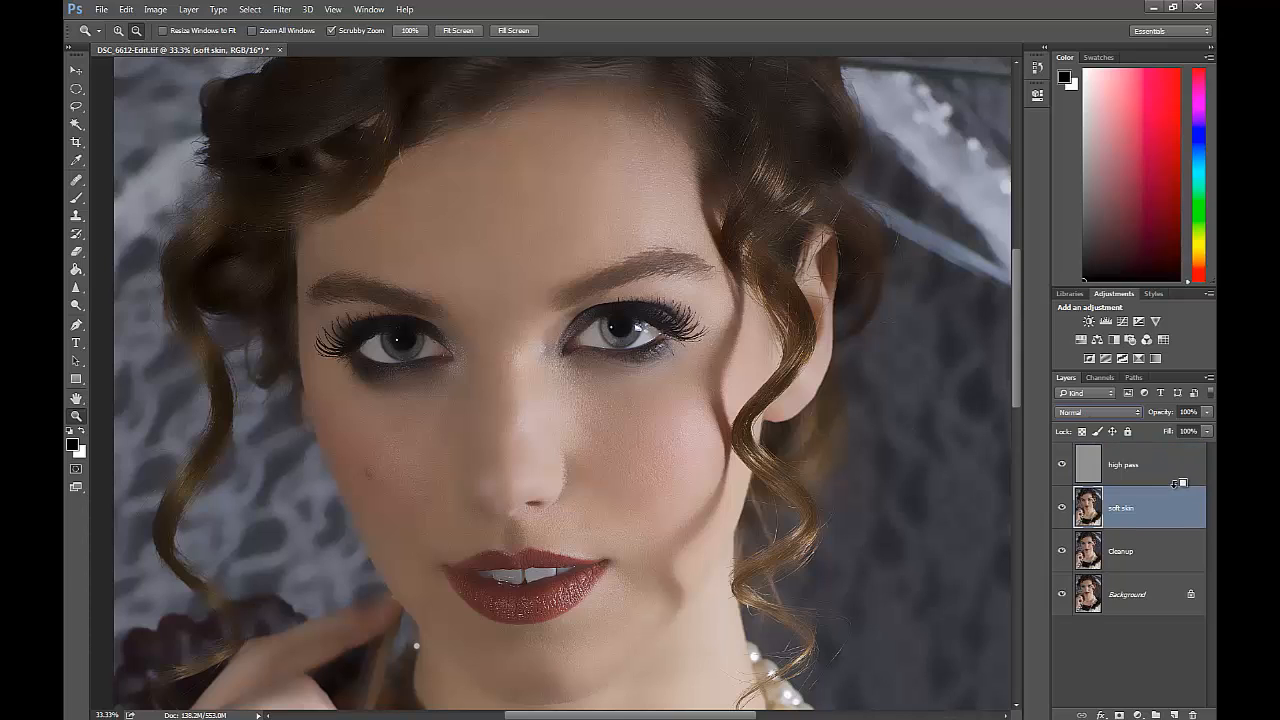
pyautogui.keyDown('alt'); pyautogui.click(1176, 487); pyautogui.keyUp('alt')
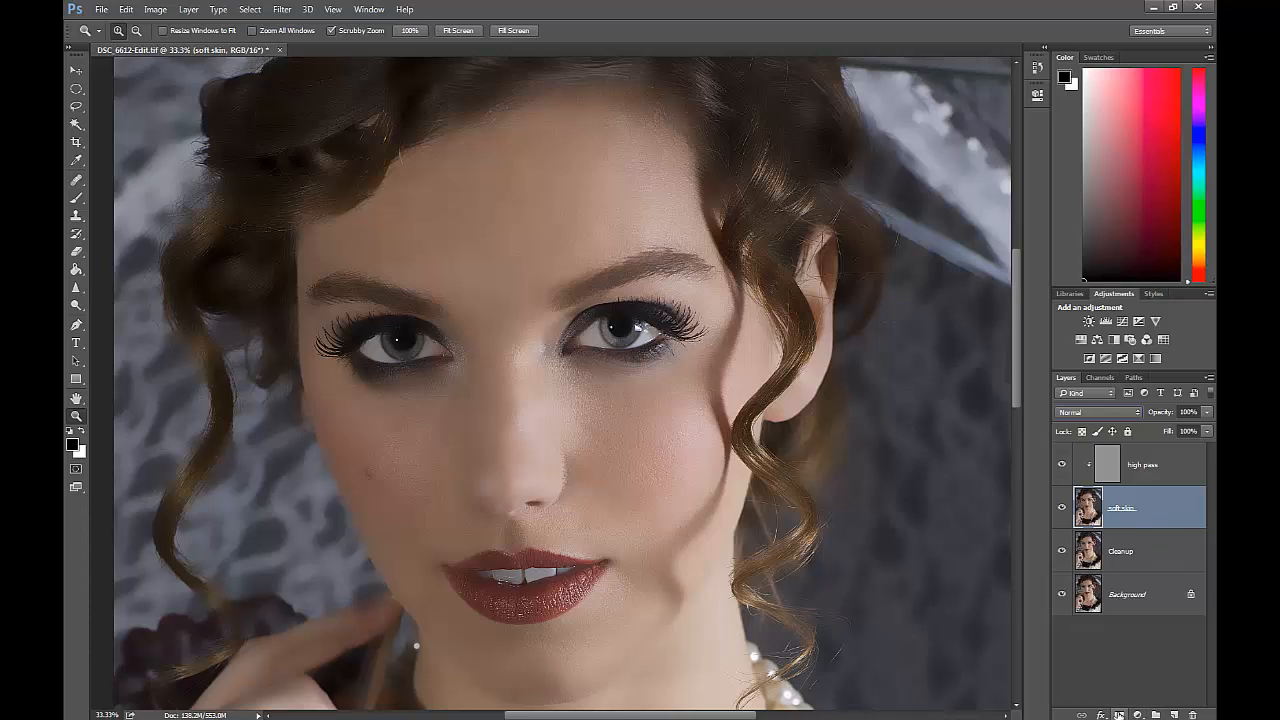
# Add a black mask to the soft skin layer and paint white over the facial skin, avoiding the eyes, brows, lips and hair.
pyautogui.keyDown('alt'); pyautogui.click(1120, 716); pyautogui.keyUp('alt')
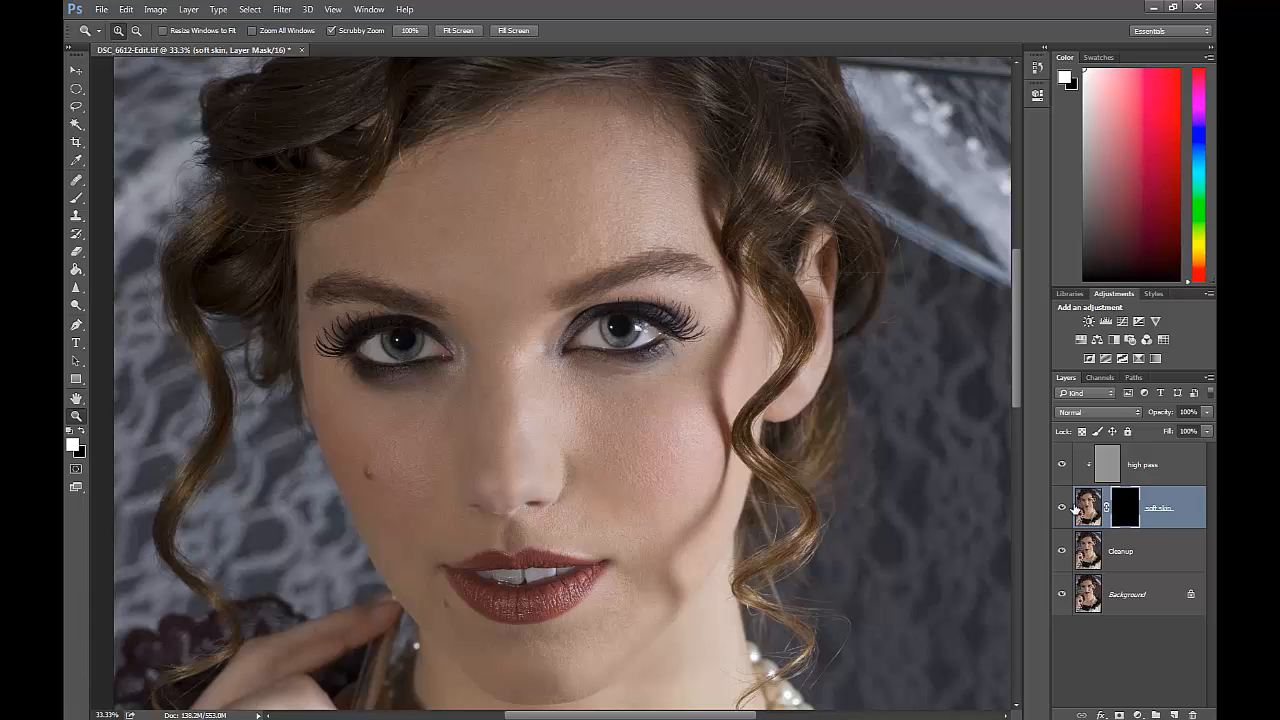
pyautogui.press('b')
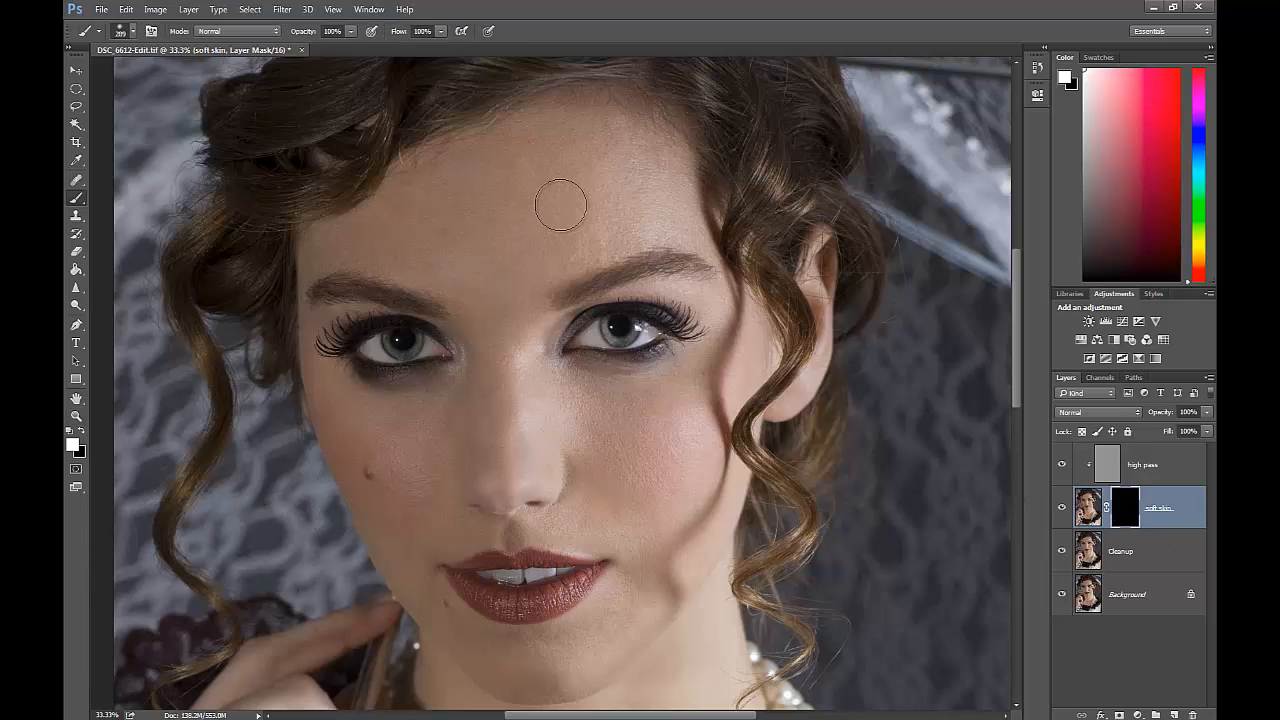
pyautogui.moveTo(560, 205)
pyautogui.mouseDown()
pyautogui.moveTo(503, 210)
pyautogui.moveTo(570, 161)
pyautogui.moveTo(519, 168)
pyautogui.moveTo(336, 254)
pyautogui.moveTo(422, 261)
pyautogui.moveTo(471, 304)
pyautogui.moveTo(515, 251)
pyautogui.moveTo(453, 256)
pyautogui.moveTo(524, 242)
pyautogui.moveTo(514, 269)
pyautogui.moveTo(561, 262)
pyautogui.moveTo(651, 219)
pyautogui.moveTo(603, 182)
pyautogui.moveTo(620, 147)
pyautogui.moveTo(662, 216)
pyautogui.moveTo(670, 170)
pyautogui.moveTo(644, 167)
pyautogui.moveTo(628, 369)
pyautogui.moveTo(680, 421)
pyautogui.moveTo(709, 375)
pyautogui.moveTo(643, 421)
pyautogui.moveTo(563, 410)
pyautogui.moveTo(511, 312)
pyautogui.moveTo(498, 400)
pyautogui.moveTo(344, 429)
pyautogui.moveTo(370, 516)
pyautogui.moveTo(385, 542)
pyautogui.moveTo(491, 485)
pyautogui.moveTo(417, 539)
pyautogui.moveTo(588, 505)
pyautogui.moveTo(562, 520)
pyautogui.moveTo(501, 503)
pyautogui.moveTo(659, 533)
pyautogui.moveTo(690, 513)
pyautogui.moveTo(698, 445)
pyautogui.moveTo(635, 475)
pyautogui.moveTo(591, 459)
pyautogui.moveTo(549, 387)
pyautogui.moveTo(609, 455)
pyautogui.moveTo(679, 466)
pyautogui.moveTo(700, 514)
pyautogui.moveTo(632, 605)
pyautogui.moveTo(549, 660)
pyautogui.moveTo(479, 643)
pyautogui.moveTo(433, 604)
pyautogui.moveTo(402, 562)
pyautogui.moveTo(432, 517)
pyautogui.moveTo(594, 471)
pyautogui.moveTo(505, 490)
pyautogui.moveTo(733, 507)
pyautogui.moveTo(674, 664)
pyautogui.moveTo(634, 625)
pyautogui.moveTo(535, 668)
pyautogui.moveTo(563, 682)
pyautogui.moveTo(432, 680)
pyautogui.moveTo(608, 491)
pyautogui.moveTo(514, 371)
pyautogui.moveTo(423, 400)
pyautogui.moveTo(531, 286)
pyautogui.moveTo(488, 238)
pyautogui.moveTo(474, 157)
pyautogui.moveTo(517, 137)
pyautogui.moveTo(431, 181)
pyautogui.moveTo(626, 174)
pyautogui.moveTo(634, 157)
pyautogui.moveTo(580, 129)
pyautogui.moveTo(588, 190)
pyautogui.mouseUp()
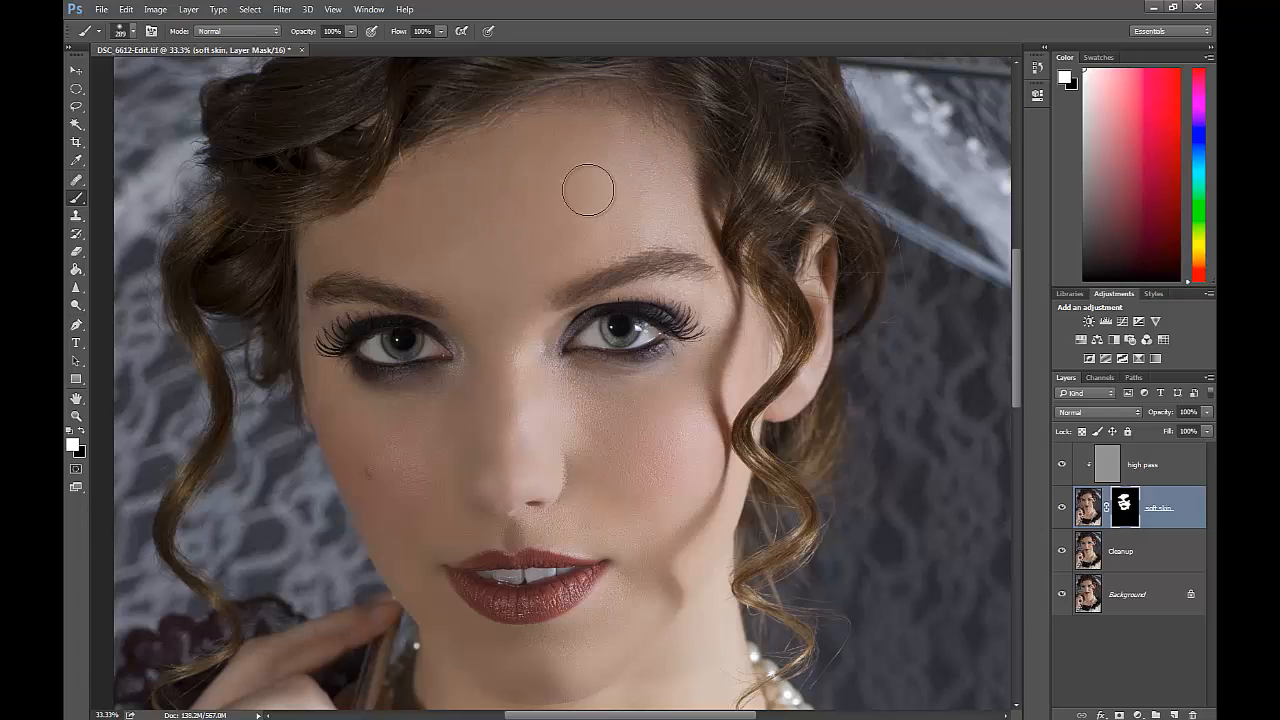
pyautogui.moveTo(706, 398)
pyautogui.mouseDown()
pyautogui.moveTo(736, 382)
pyautogui.moveTo(724, 316)
pyautogui.moveTo(732, 346)
pyautogui.mouseUp()
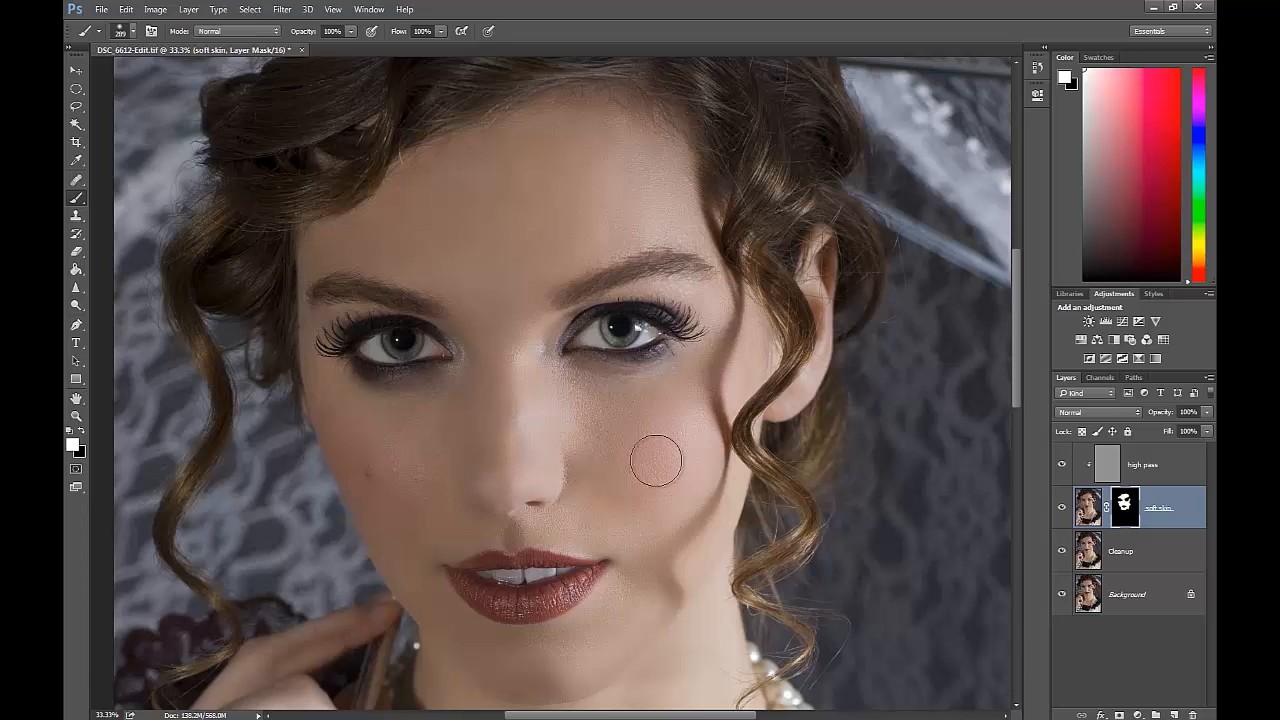
# Use the red mask overlay to paint in the missed spots on the forehead and cheeks, and turn the overlay off.
pyautogui.press('\\')
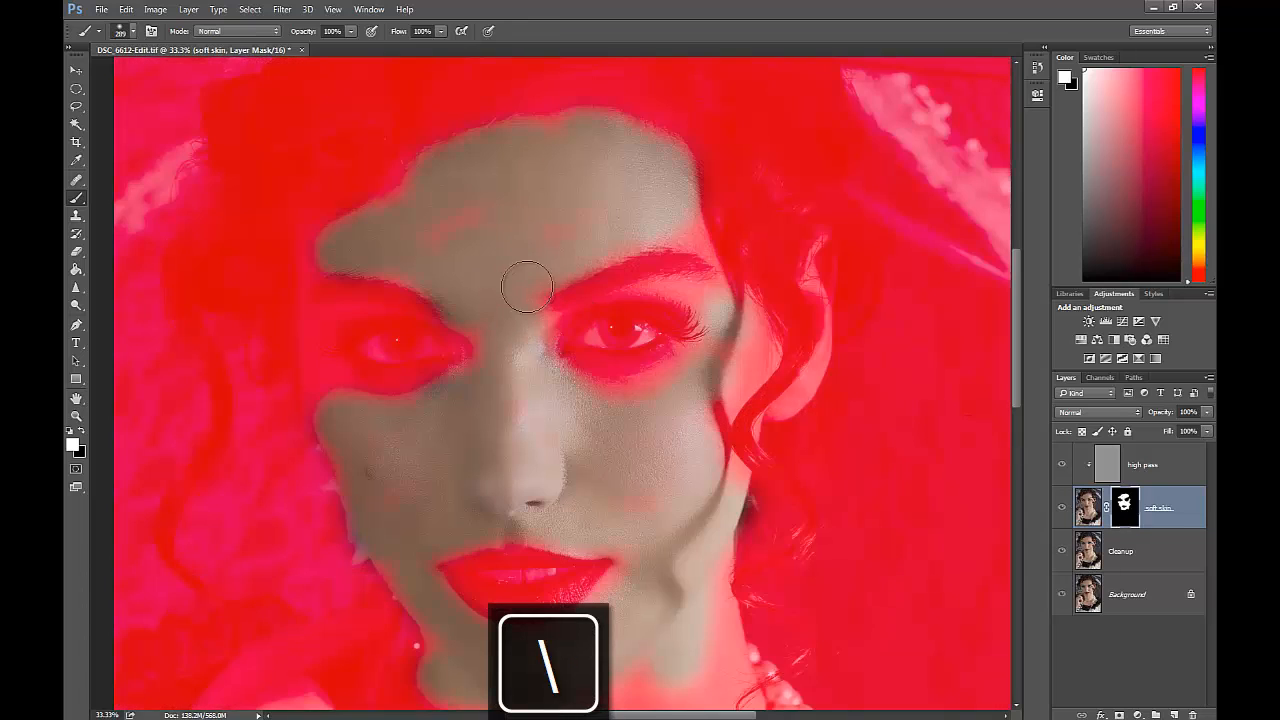
pyautogui.moveTo(571, 225)
pyautogui.mouseDown()
pyautogui.moveTo(484, 228)
pyautogui.moveTo(528, 220)
pyautogui.mouseUp()
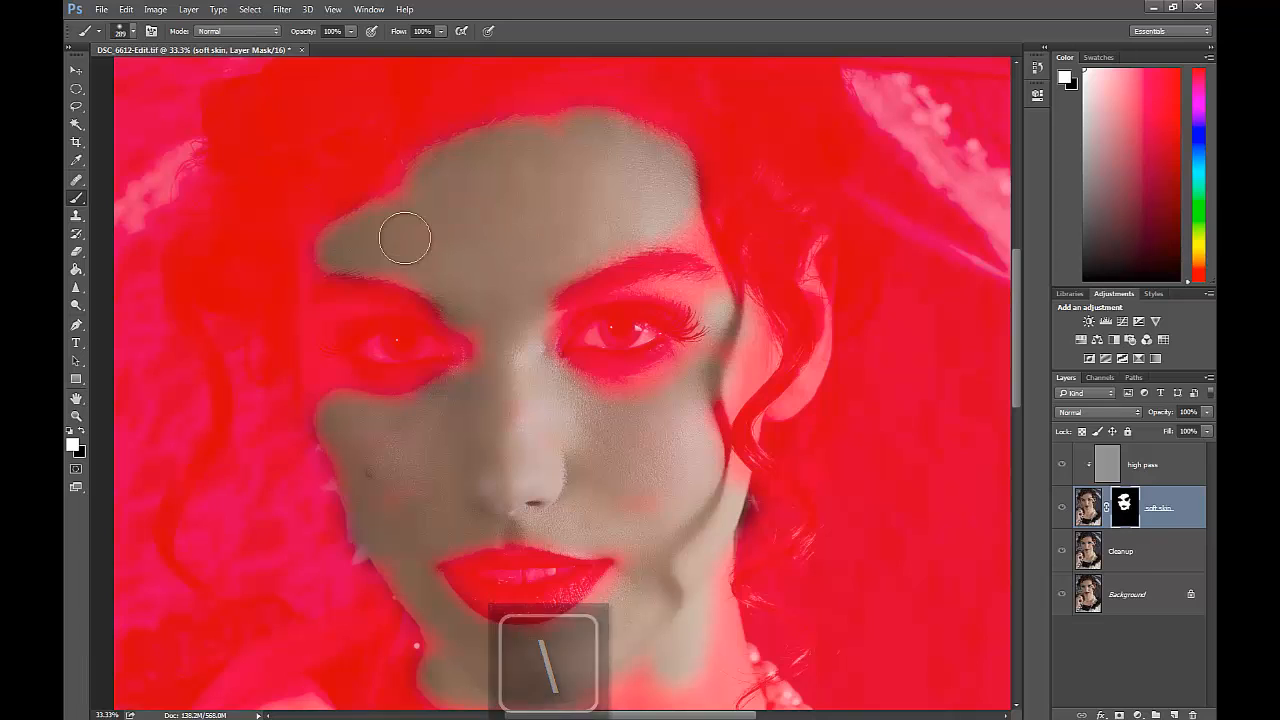
pyautogui.moveTo(622, 519); pyautogui.dragTo(641, 532)
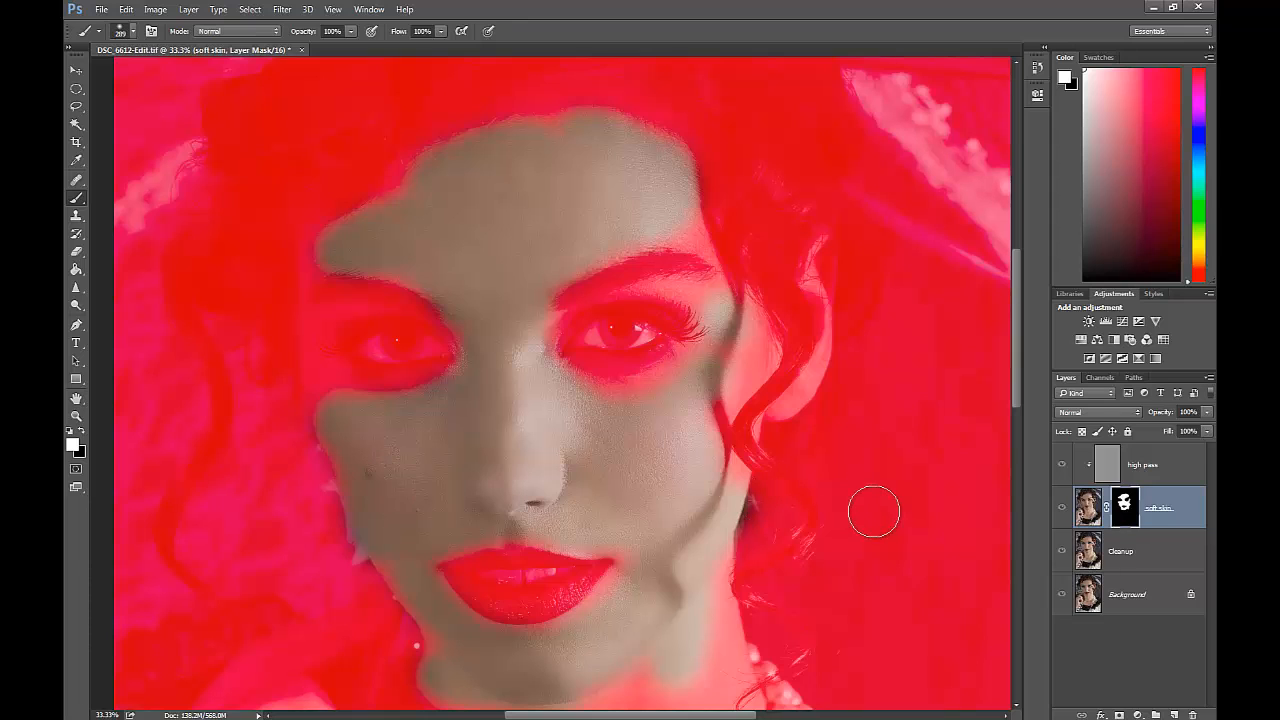
pyautogui.press('\\')
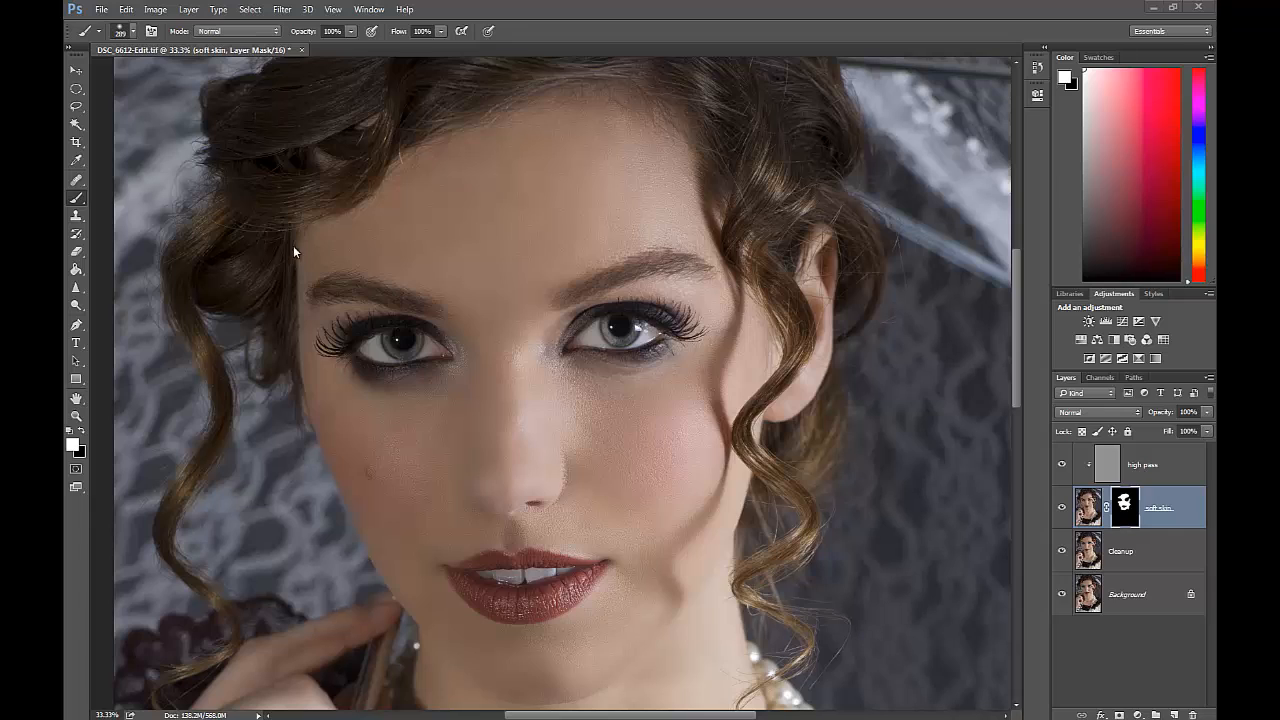
# Create a layer group and move the high pass and soft skin layers into it.
pyautogui.click(1155, 714)
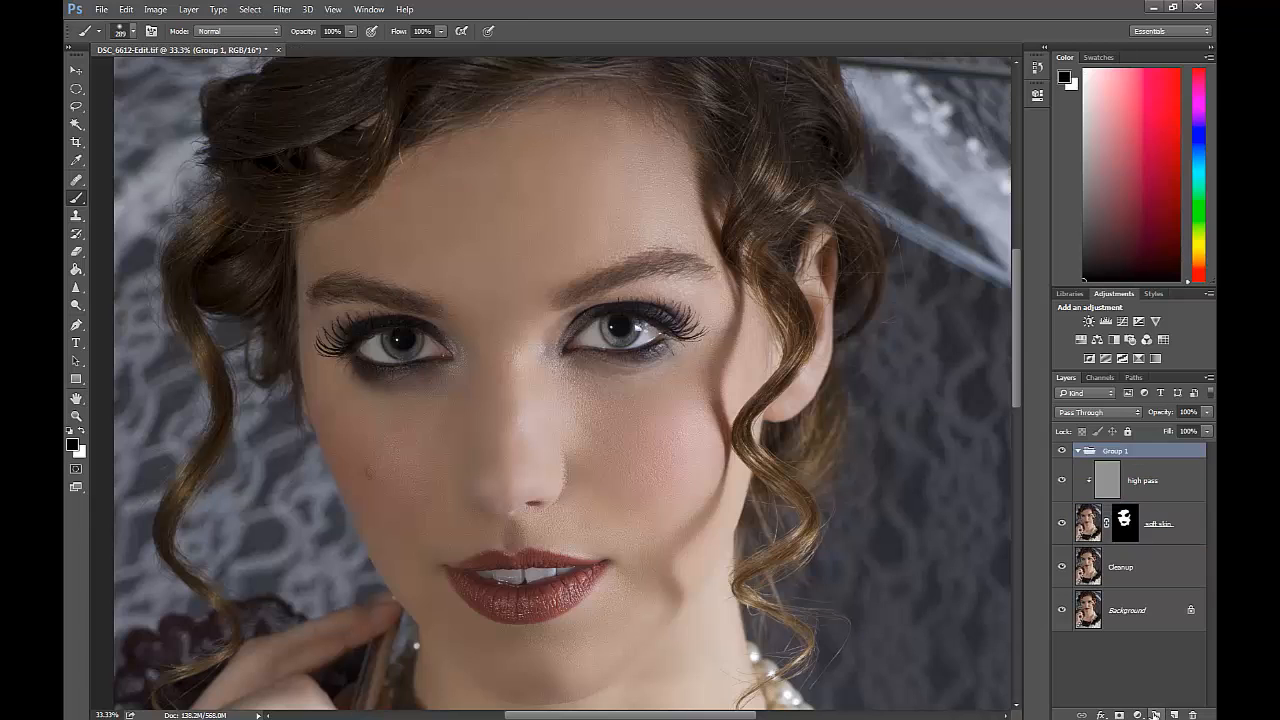
pyautogui.click(1166, 534)
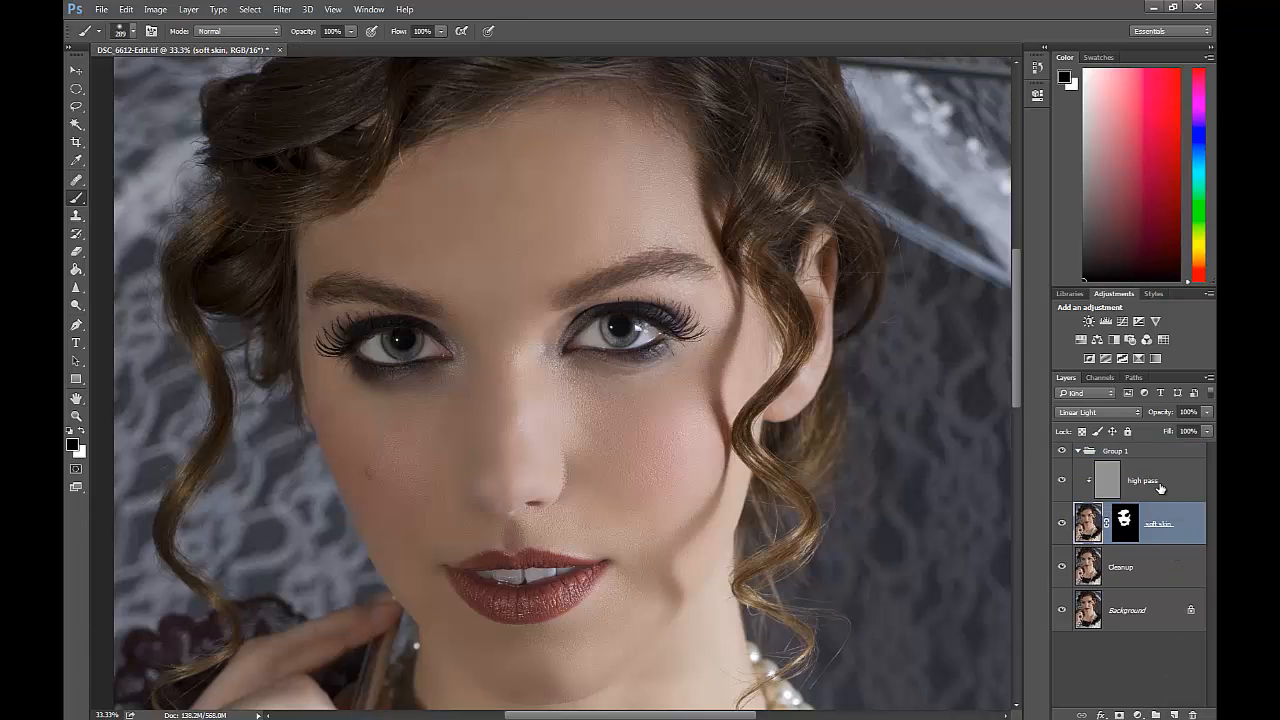
pyautogui.keyDown('shift'); pyautogui.click(1160, 487); pyautogui.keyUp('shift')
pyautogui.moveTo(1175, 483); pyautogui.dragTo(1174, 462)
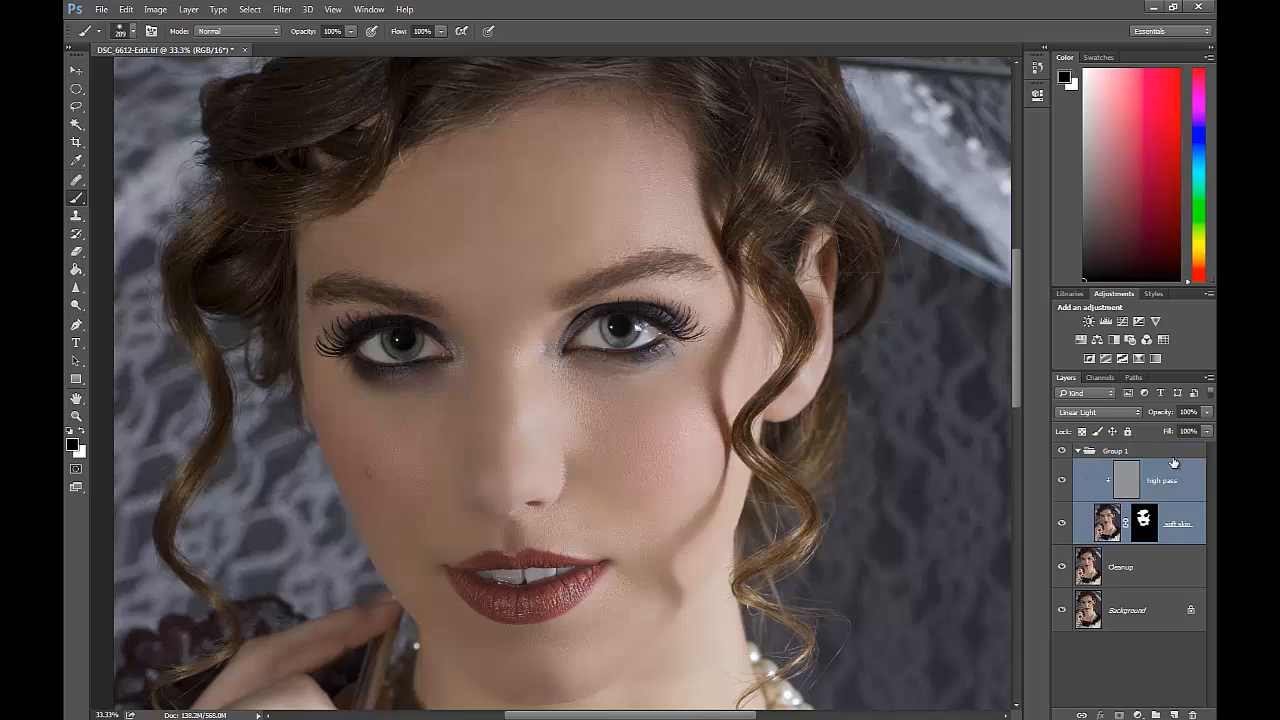
# Lower the soft skin layer's opacity to 79% and try adjusting the high pass layer's opacity.
pyautogui.click(1197, 522)
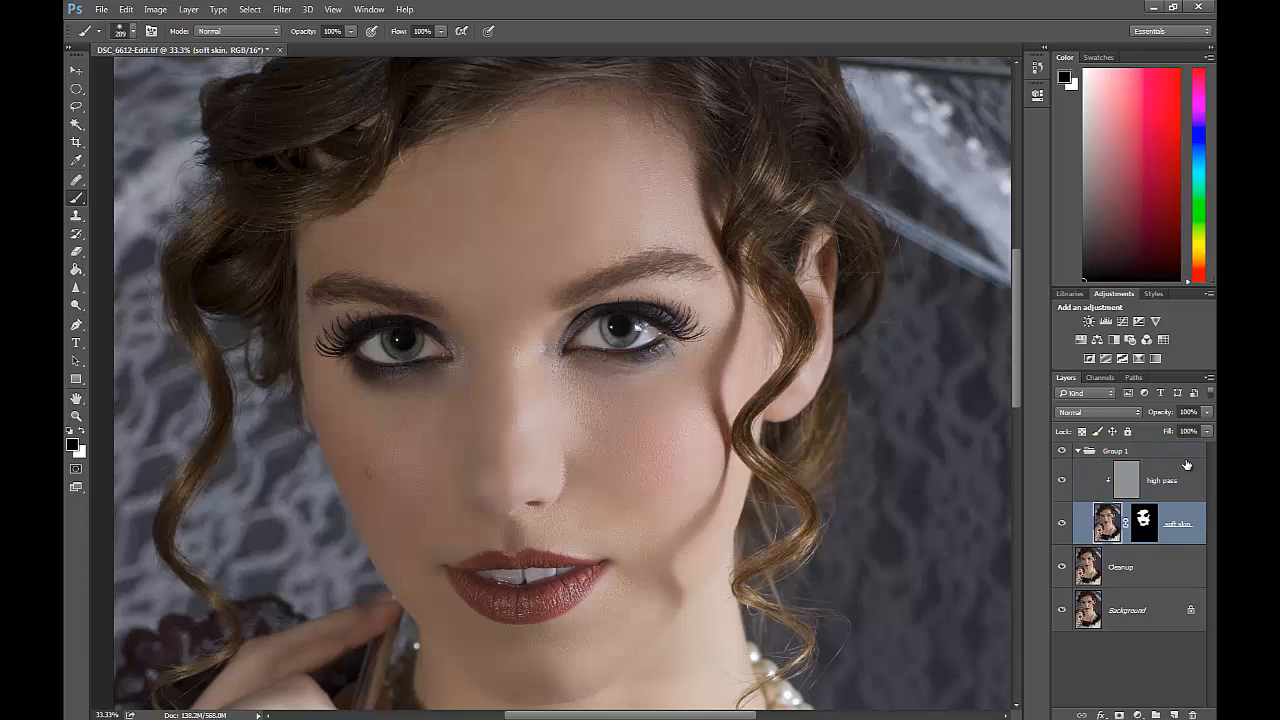
pyautogui.moveTo(1166, 415); pyautogui.dragTo(1161, 419)
pyautogui.click(1182, 482)
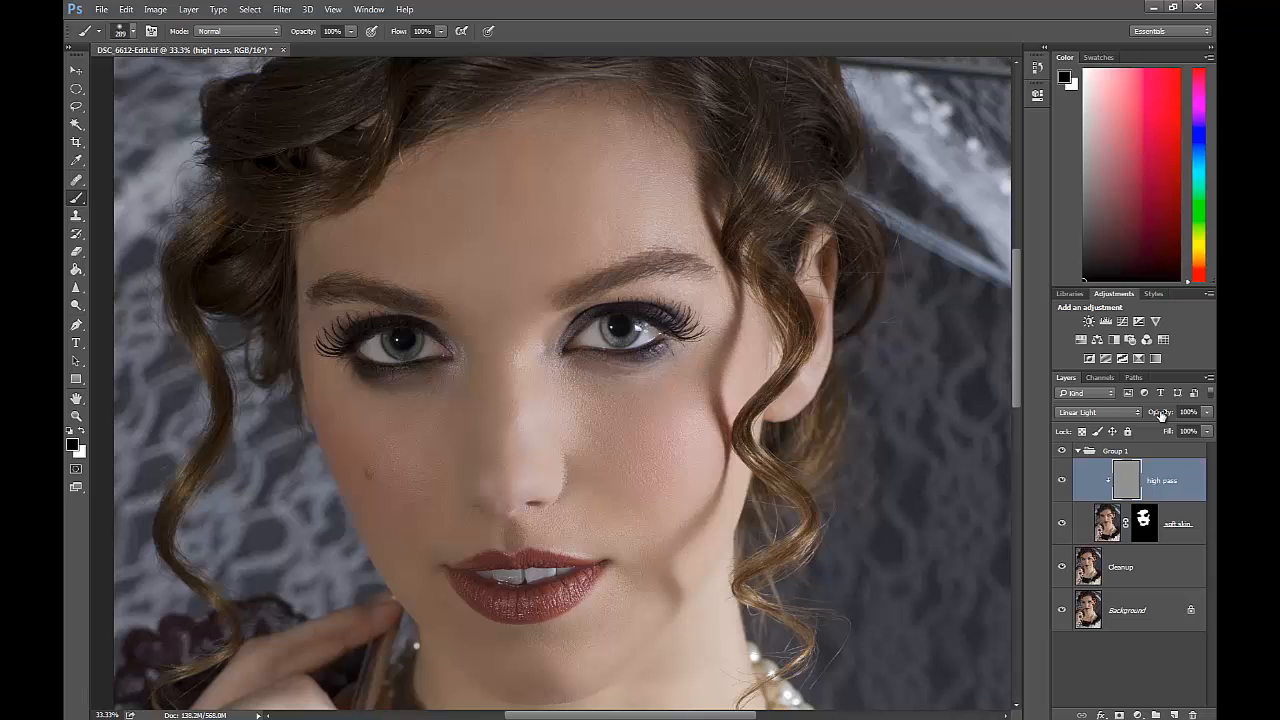
pyautogui.moveTo(1161, 416); pyautogui.dragTo(1158, 417)
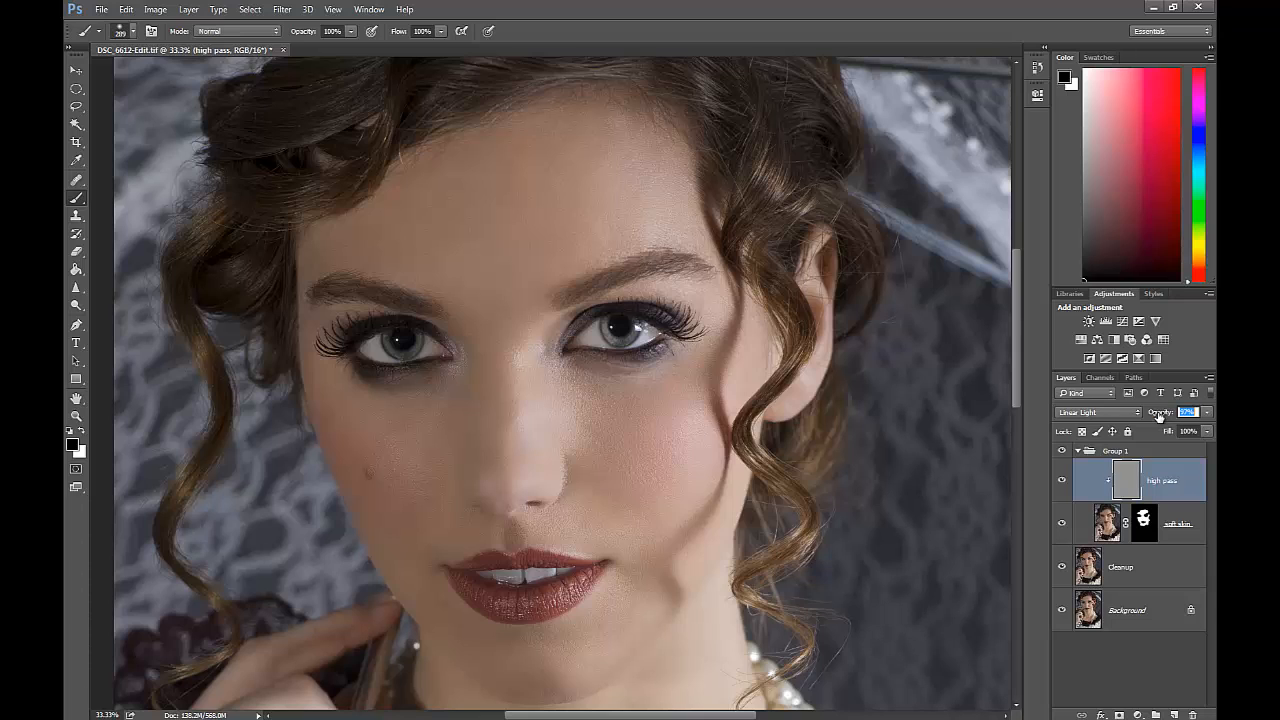
pyautogui.click(1195, 519)
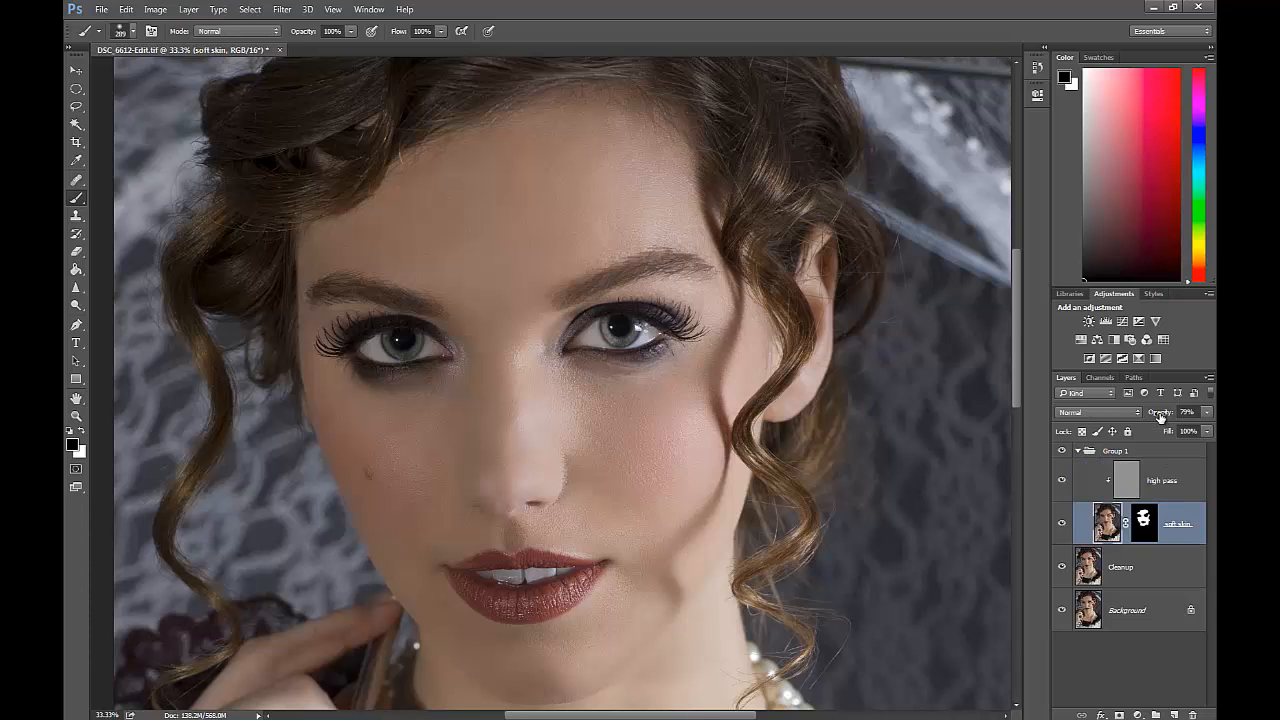
# Reduce the opacity of the group holding the high pass and soft skin layers to 91%.
pyautogui.click(1158, 457)
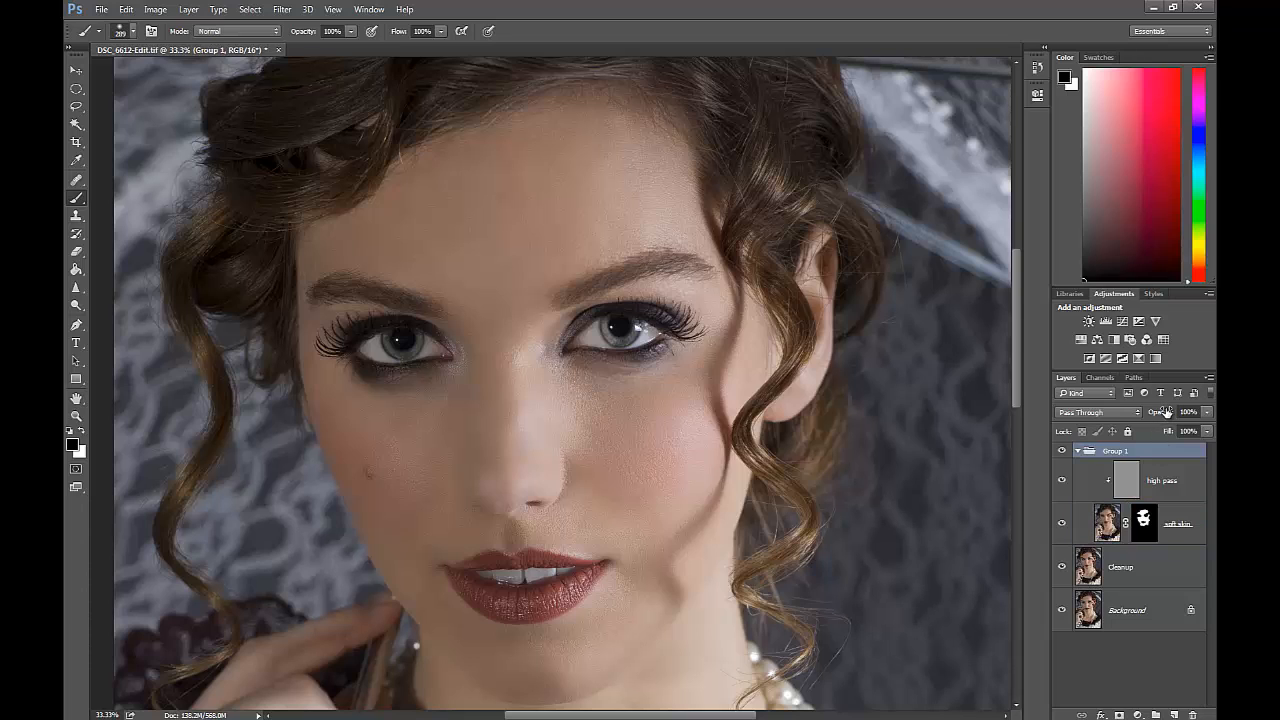
pyautogui.moveTo(1167, 412); pyautogui.dragTo(1163, 414)
pyautogui.click(1170, 451)
pyautogui.click(1062, 481)
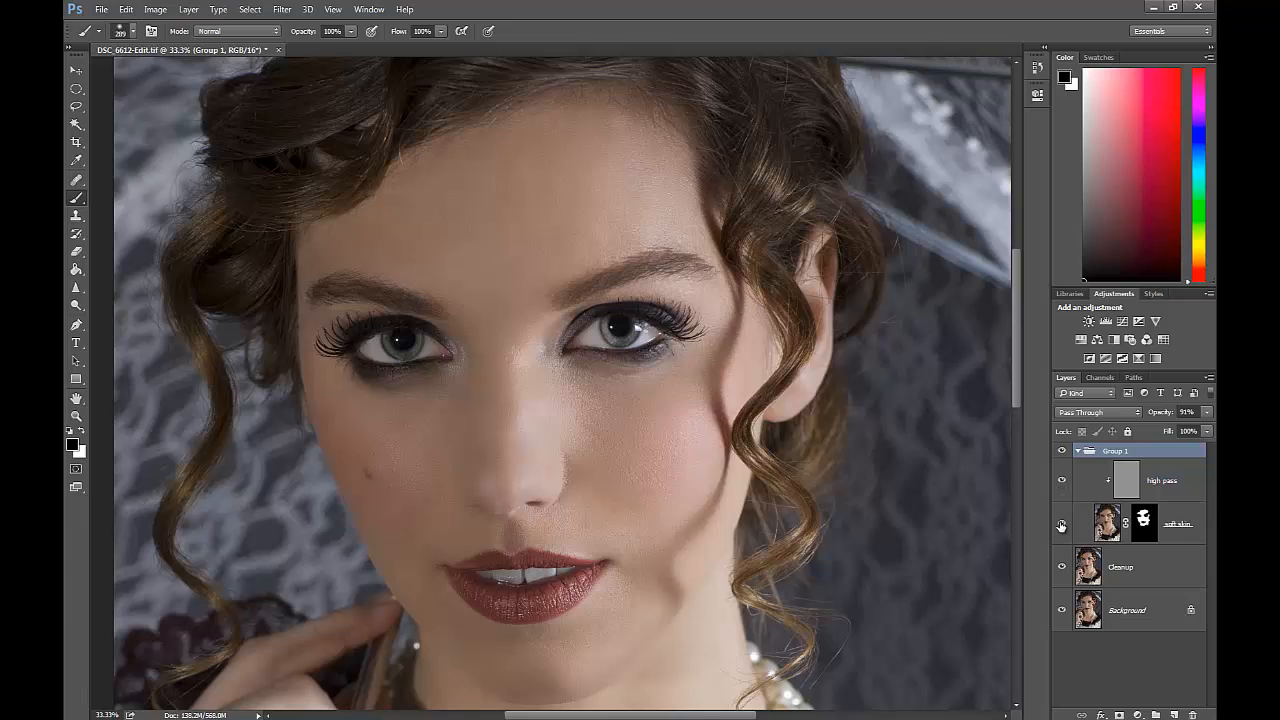